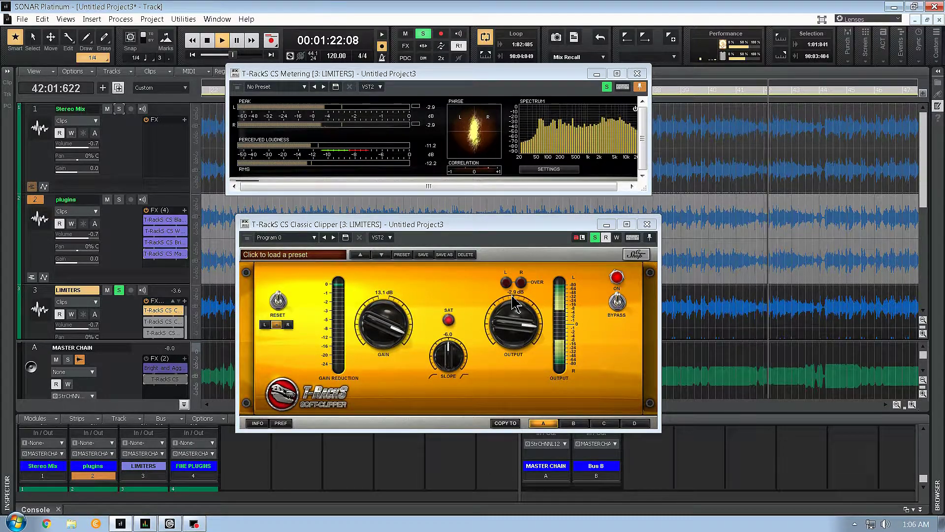
Step: Replay the LIMITERS track from the project start with the Classic Clipper bypassed, and close the clipper's window
mouse_move(148, 314)
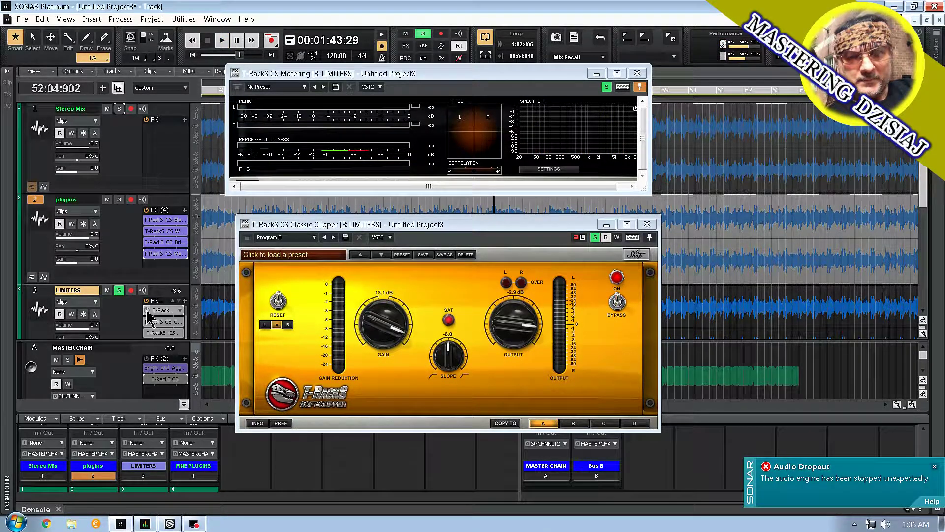
key(space)
key(w)
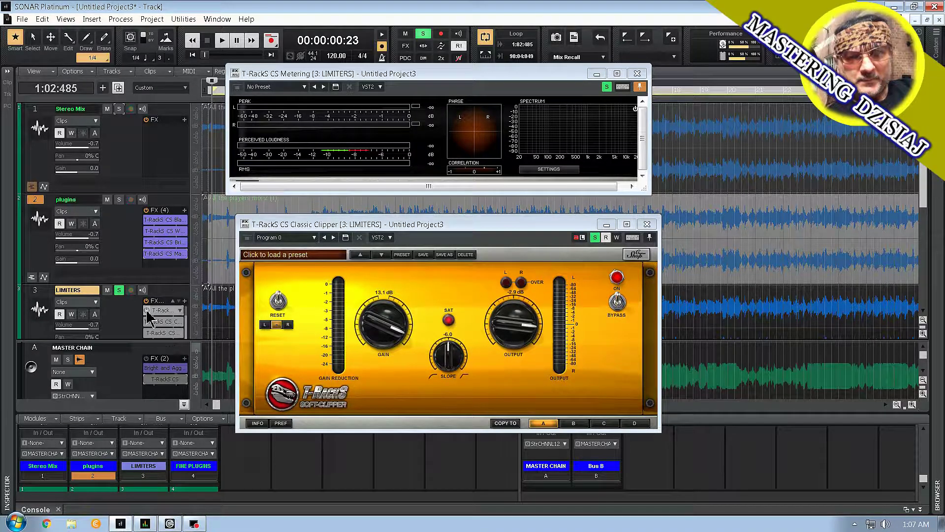
key(space)
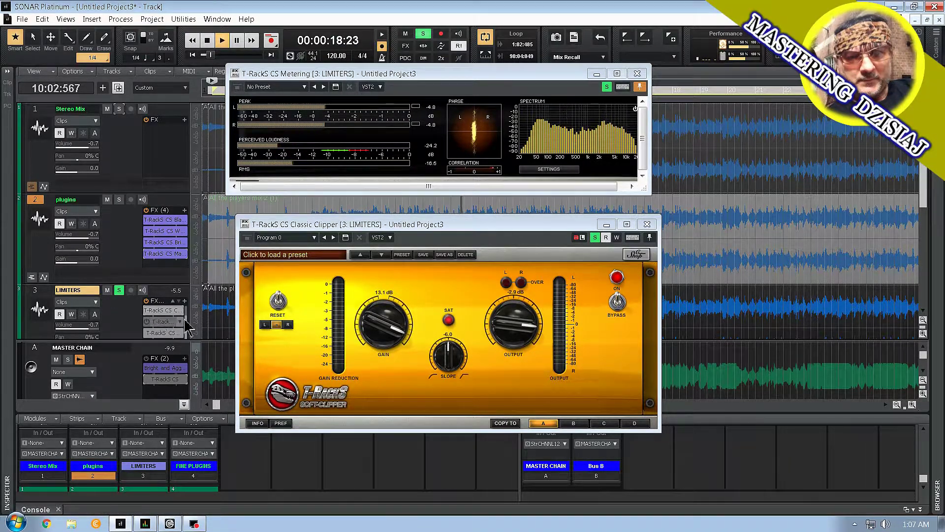
click(647, 225)
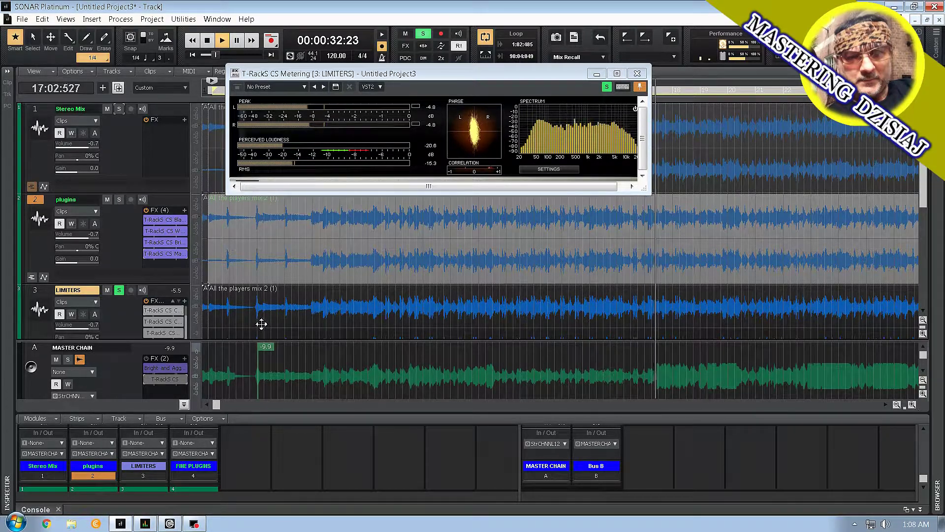
Step: Re-enable the Classic Clipper on the LIMITERS track, reopen its window, and compare playback with it bypassed and active
click(146, 311)
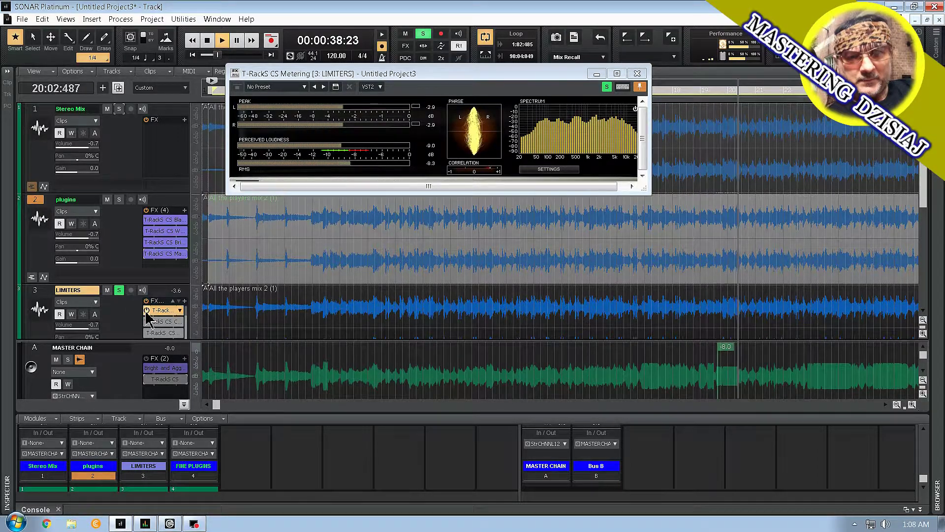
double_click(160, 311)
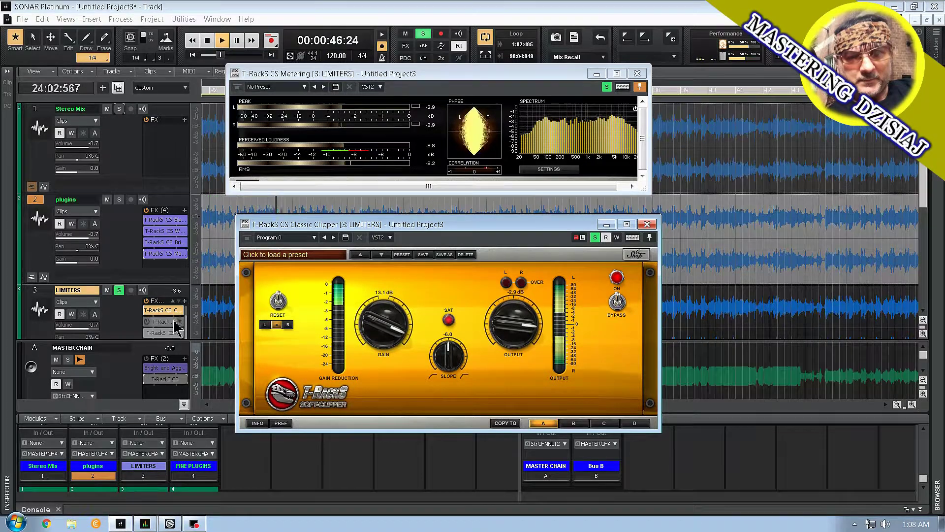
click(146, 310)
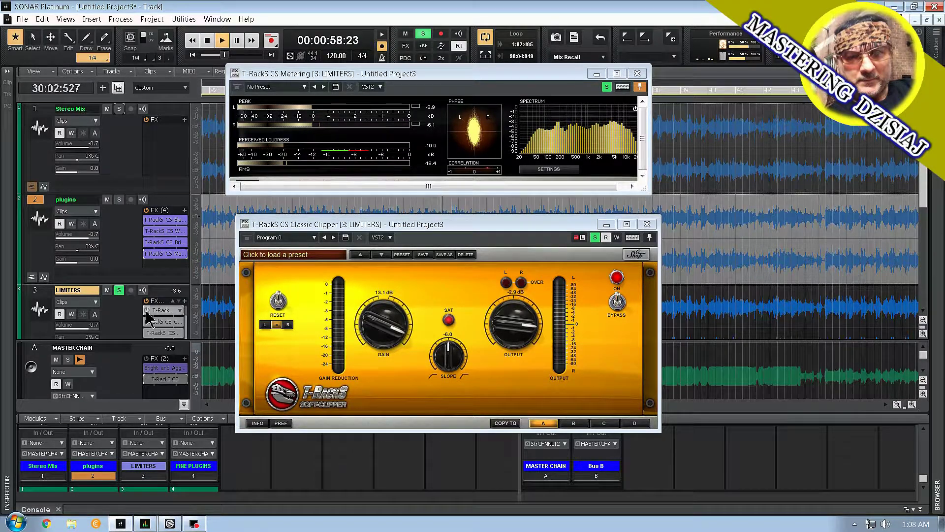
click(148, 313)
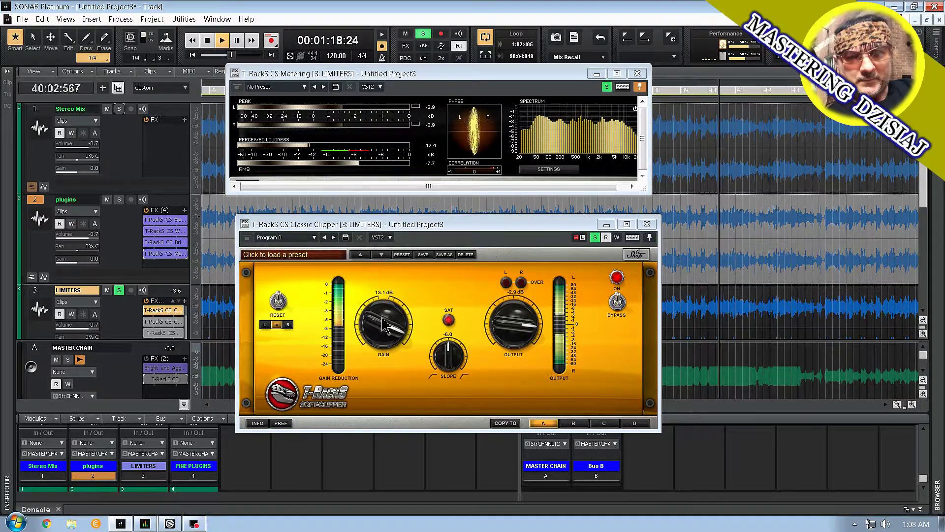
Step: Set the Classic Clipper's gain to 14.7 dB and its output to -1.2 dB
drag(384, 325, 371, 308)
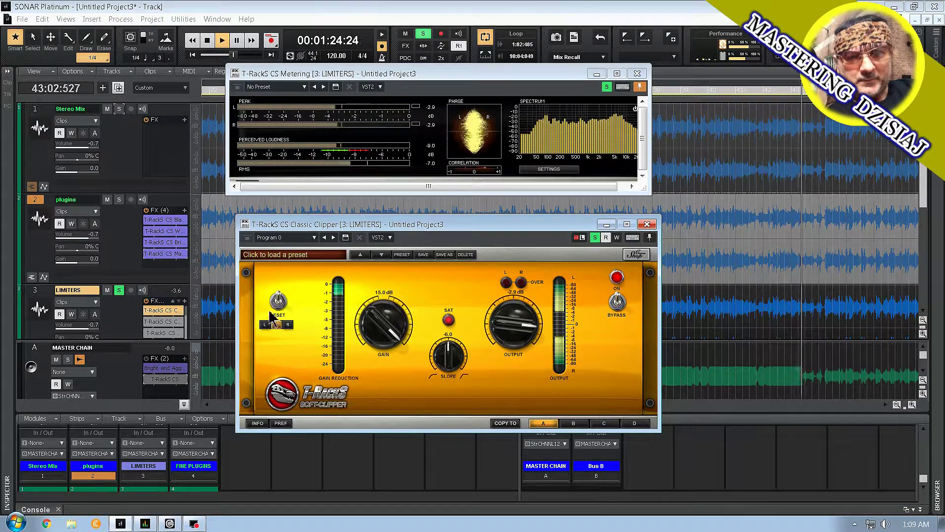
mouse_move(383, 323)
mouse_down()
mouse_move(412, 428)
mouse_move(374, 364)
mouse_move(370, 328)
mouse_up()
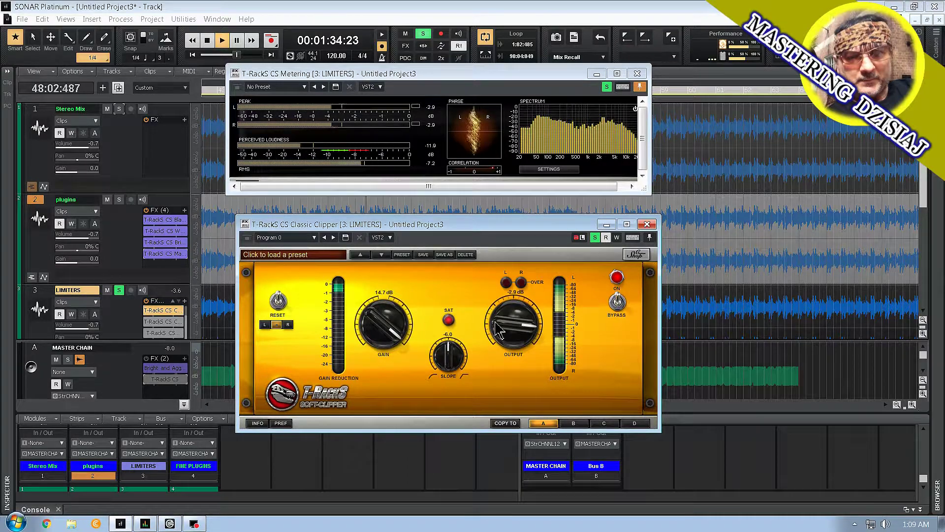
drag(498, 331, 507, 328)
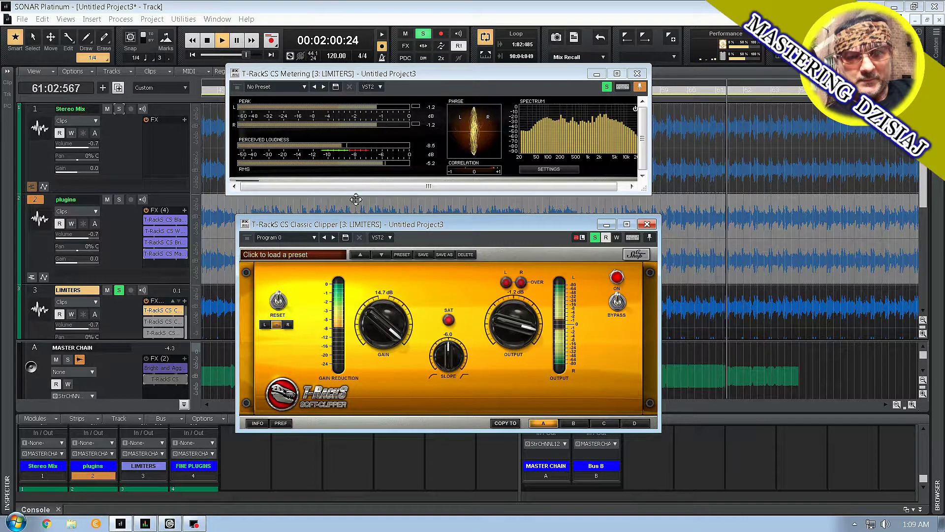
Step: Compare the new clipper settings by bypassing and re-enabling the Classic Clipper during playback, and close its window
mouse_move(153, 325)
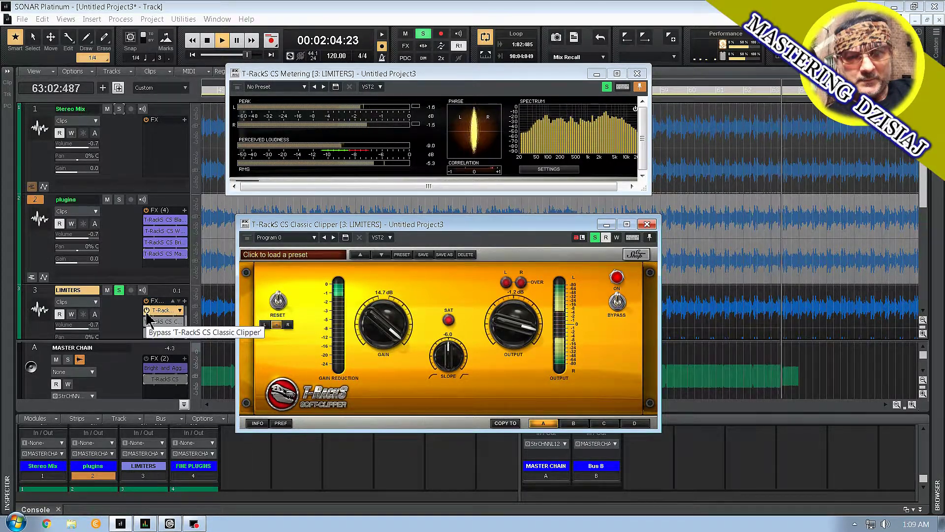
click(147, 311)
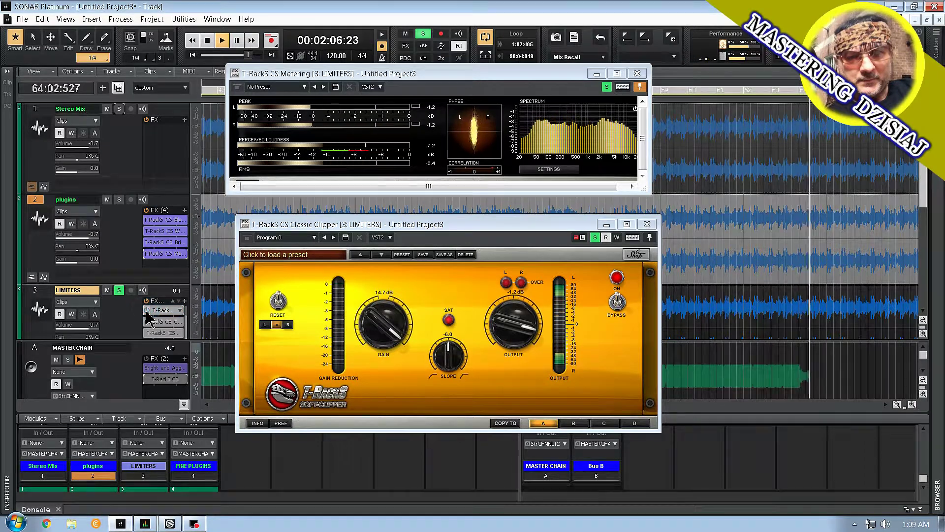
click(148, 311)
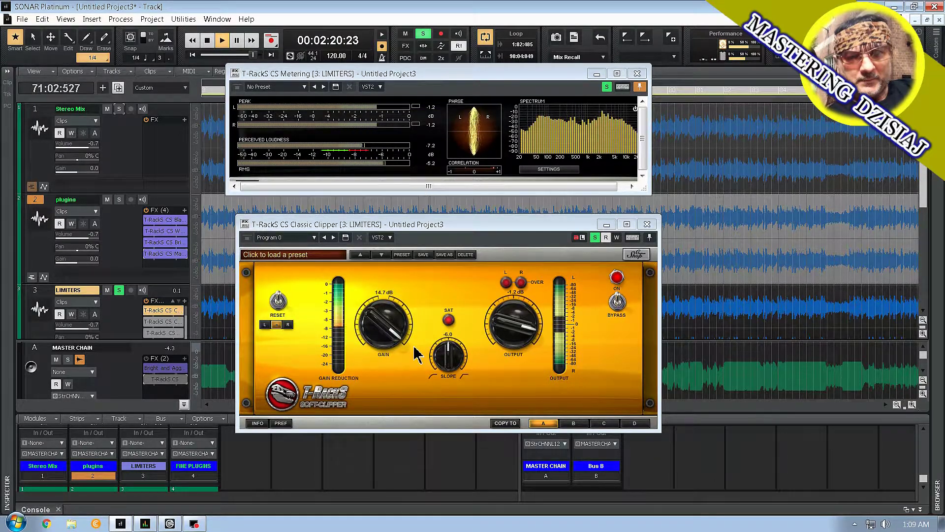
click(647, 225)
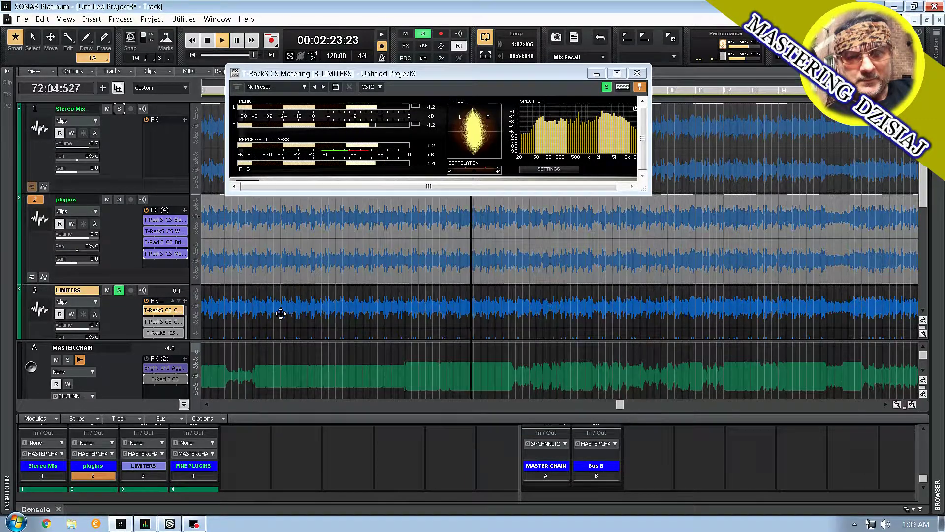
Step: Open the Classic MBand Lim on the LIMITERS track, set its output to 3.0 dB, and close it
double_click(154, 323)
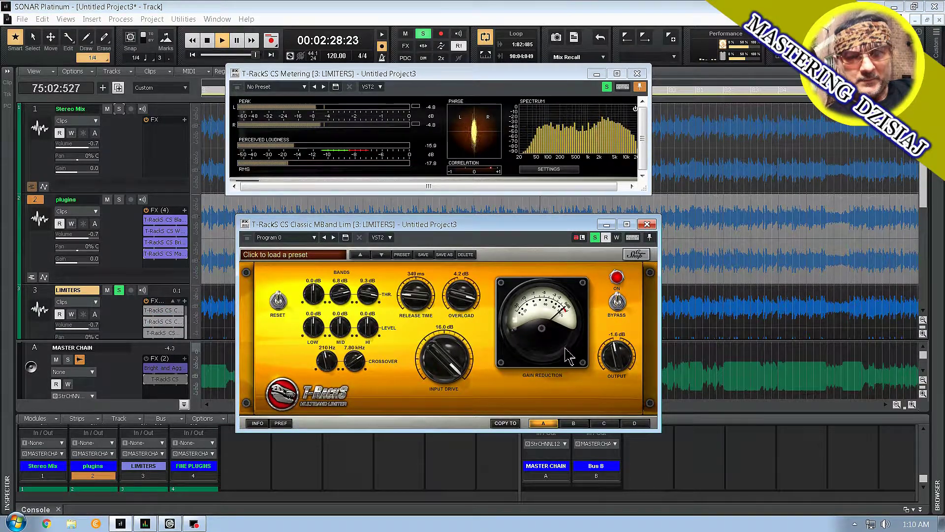
drag(616, 374, 617, 364)
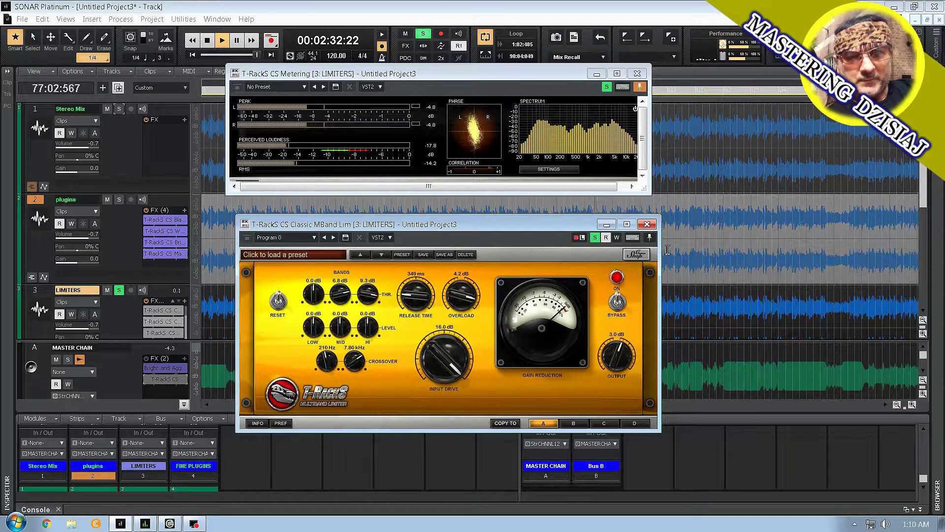
click(647, 224)
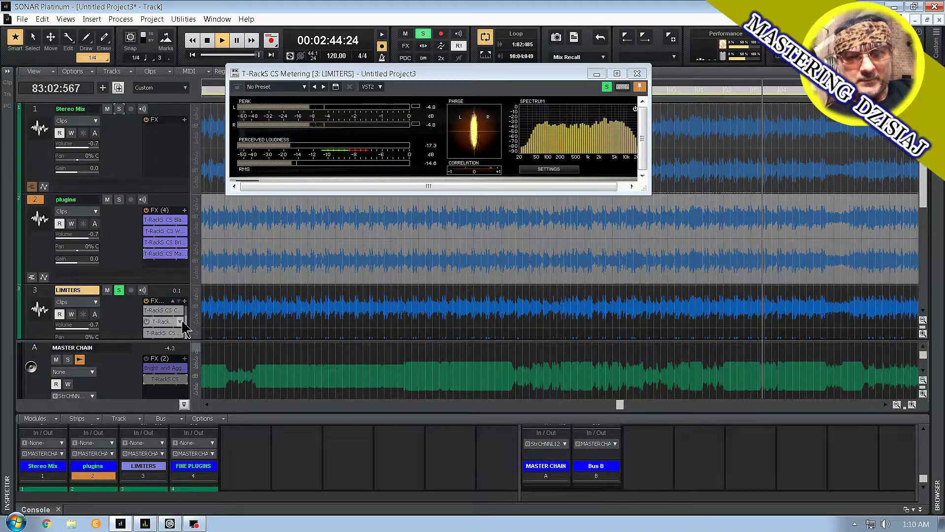
Step: Stop playback and switch the solo from the LIMITERS track to the Stereo Mix track
key(space)
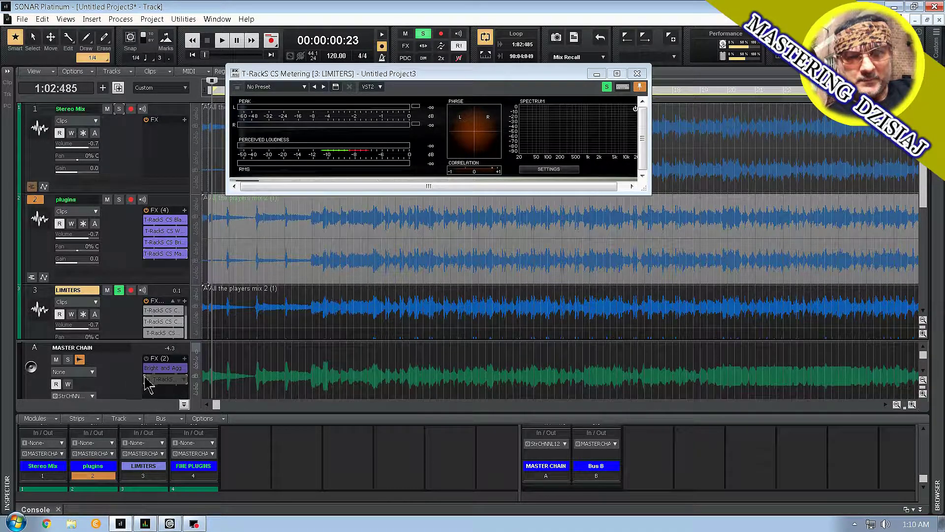
click(118, 292)
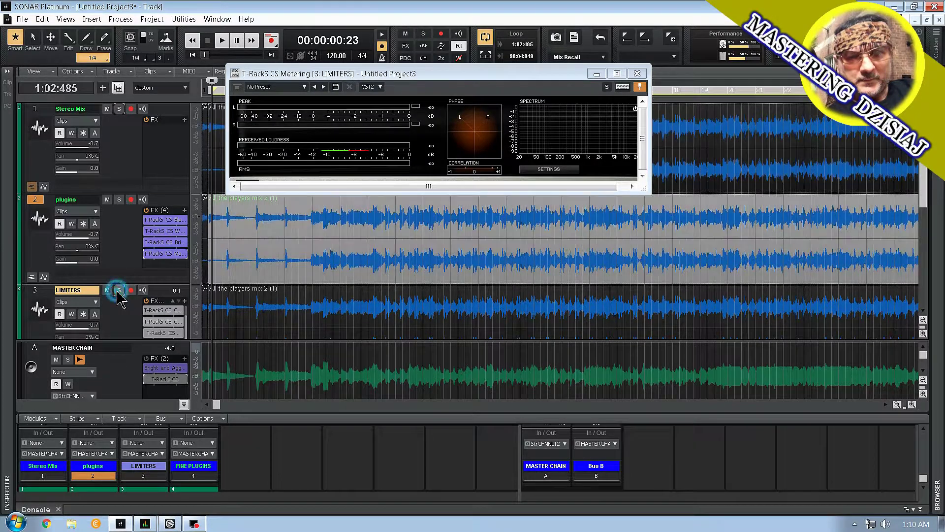
click(119, 109)
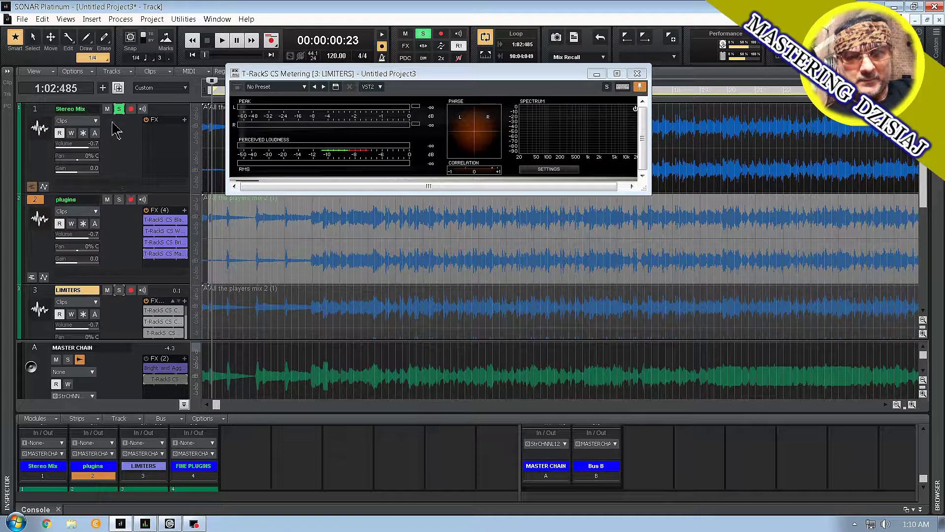
Step: Enable the T-RackS CS plugin on the MASTER CHAIN bus and open it in place of the metering window
click(150, 382)
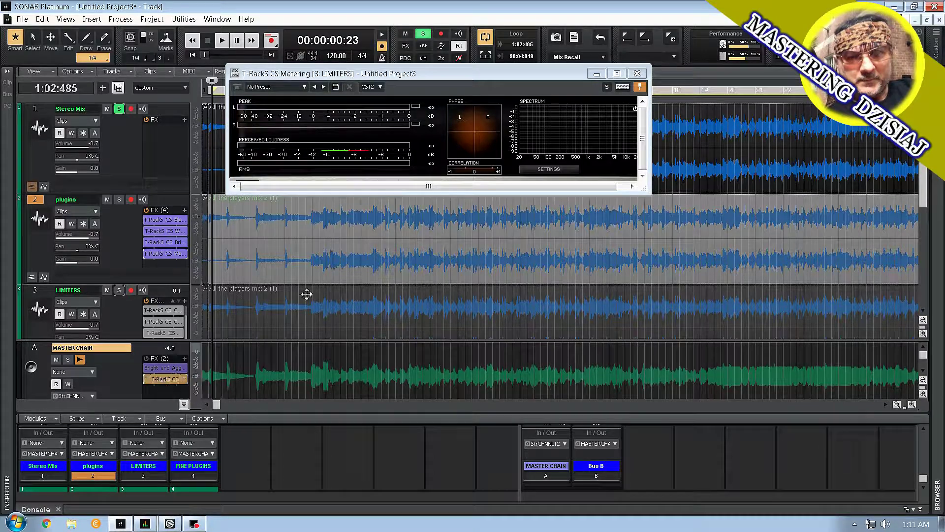
click(637, 74)
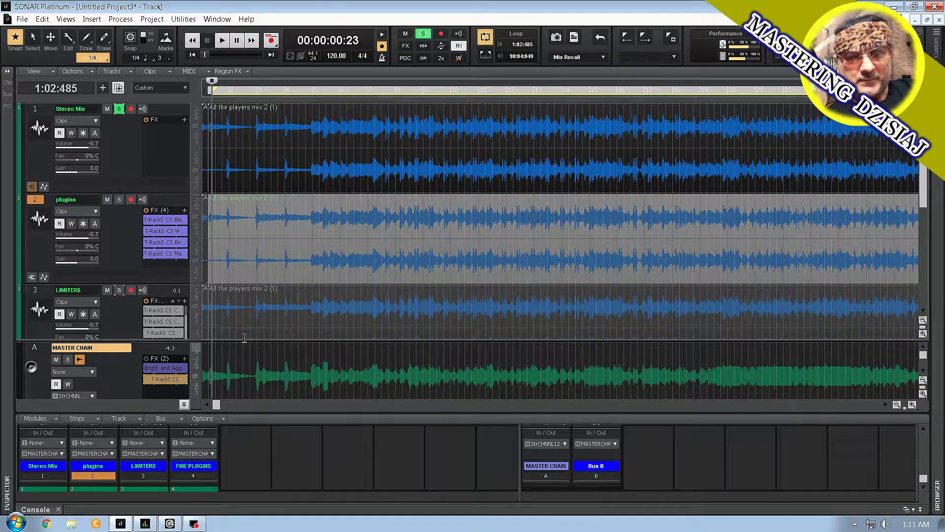
double_click(162, 379)
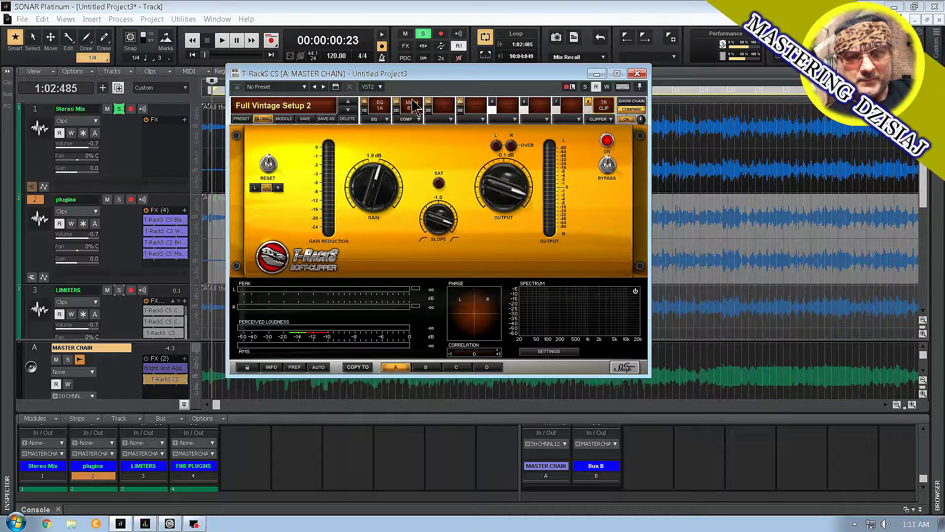
Step: Step through the T-RackS CS global presets and load Warm Suite
click(347, 109)
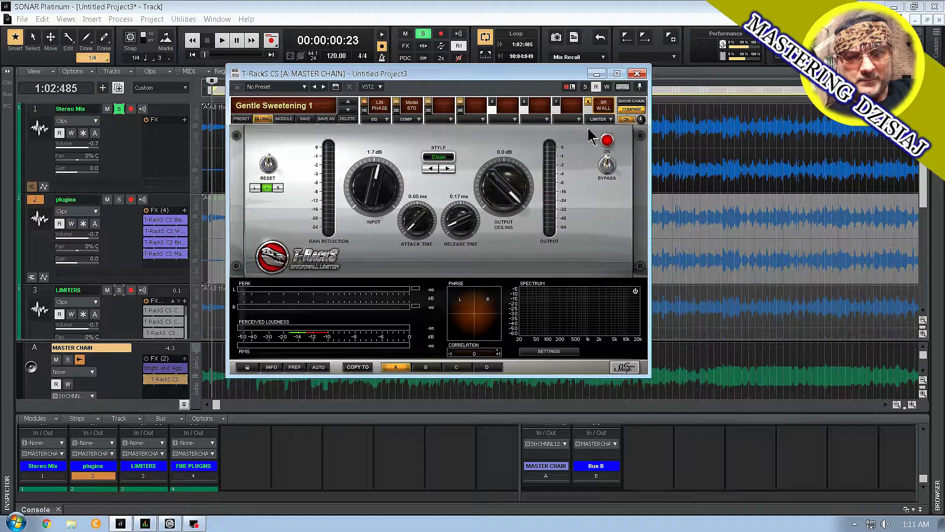
click(347, 110)
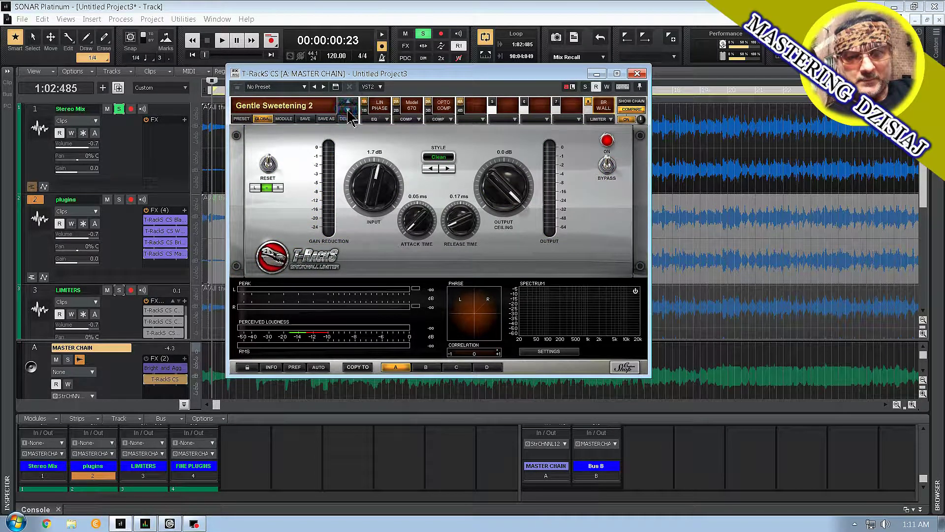
click(349, 111)
click(348, 111)
click(348, 111)
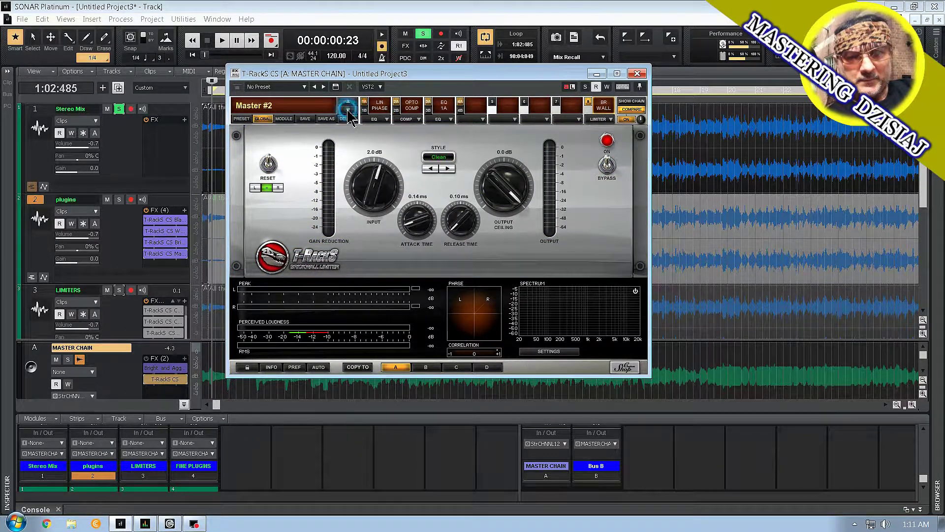
click(348, 111)
click(348, 111)
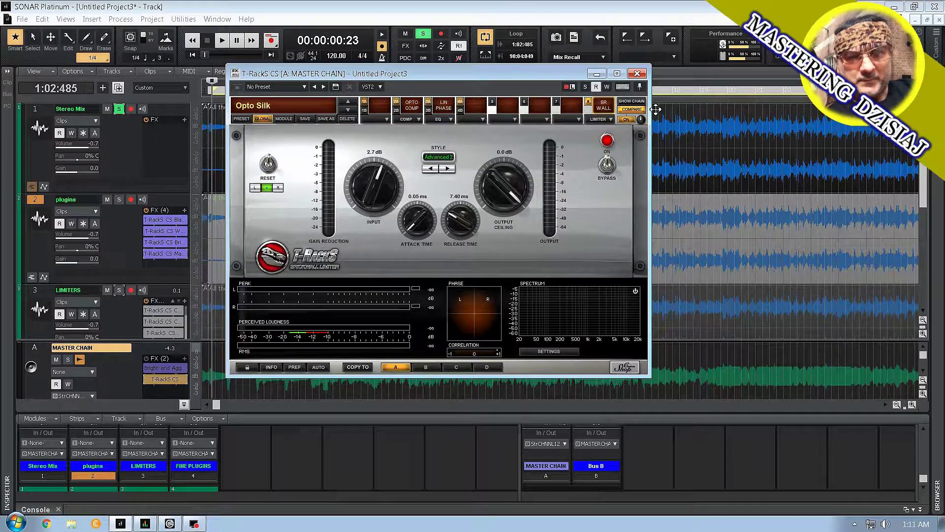
click(349, 111)
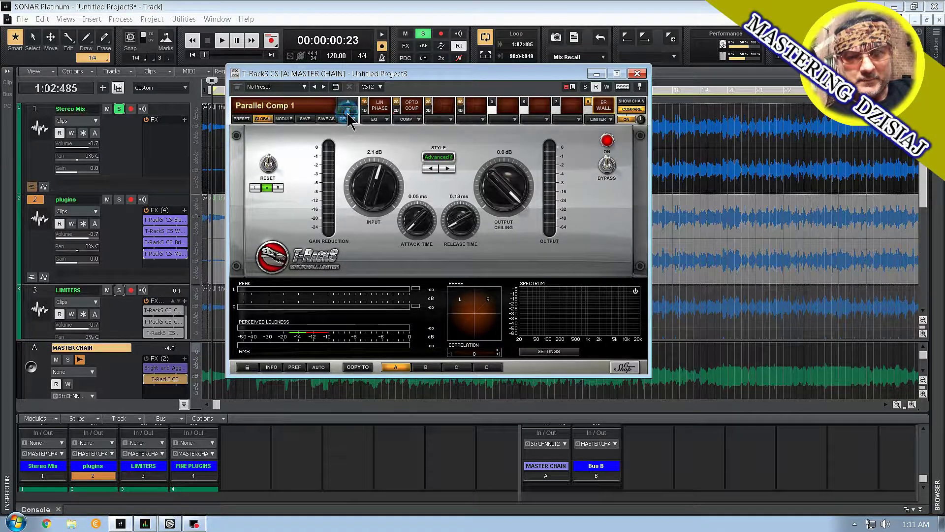
click(348, 111)
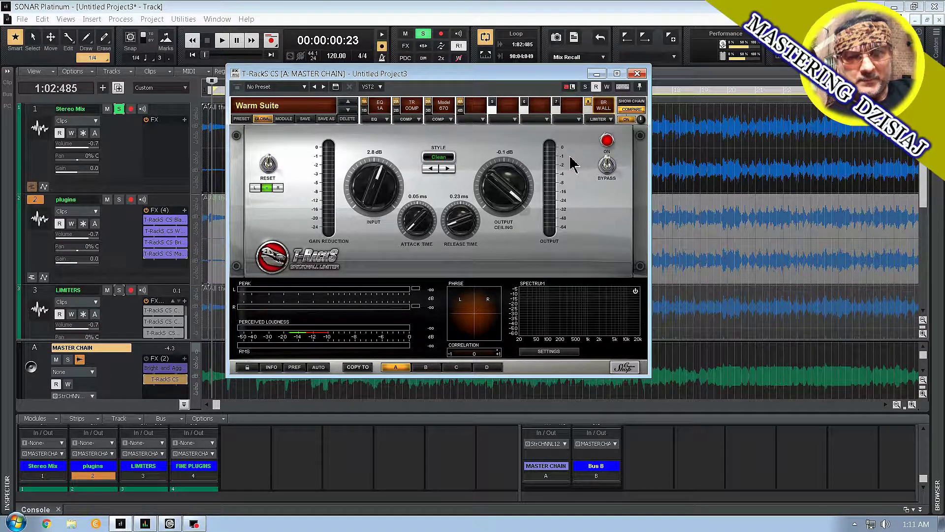
Step: Set the brickwall limiter's output ceiling to 0.0 dB and its input to 11.1 dB
drag(504, 187, 505, 183)
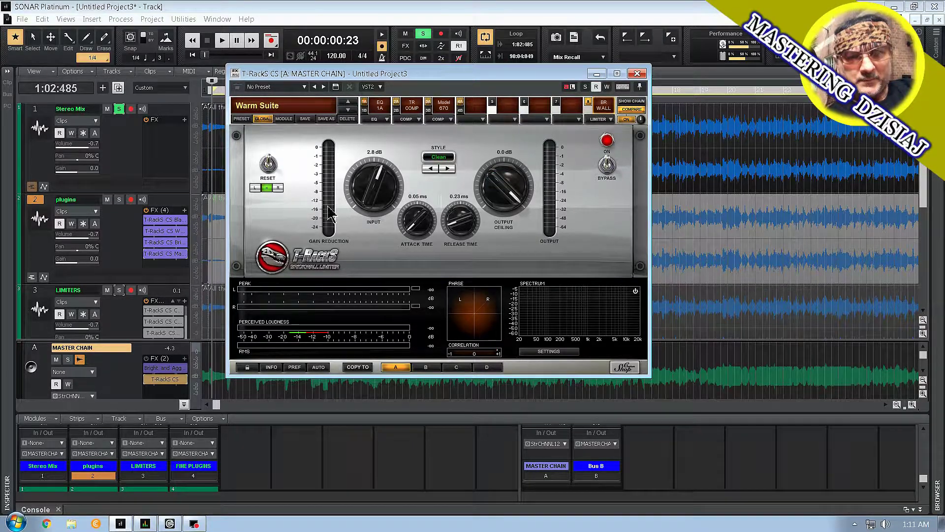
drag(379, 215, 383, 144)
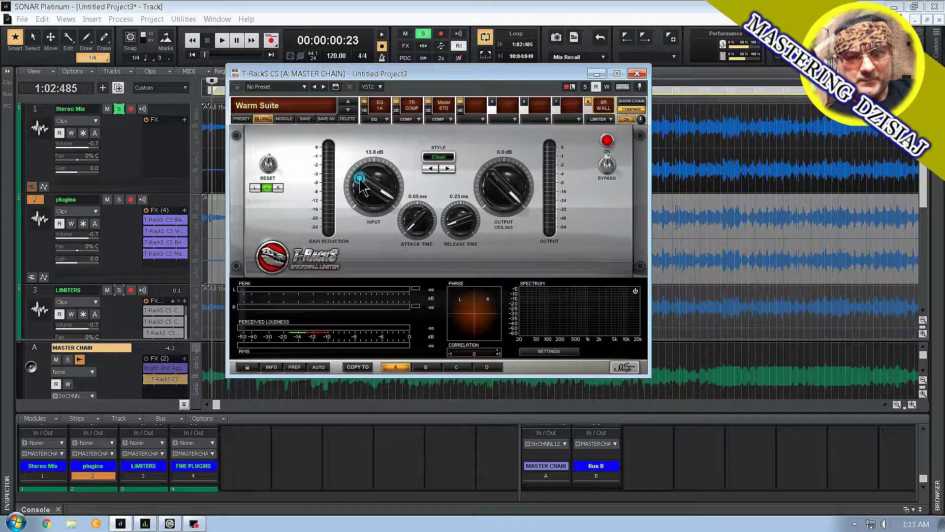
drag(365, 191, 364, 202)
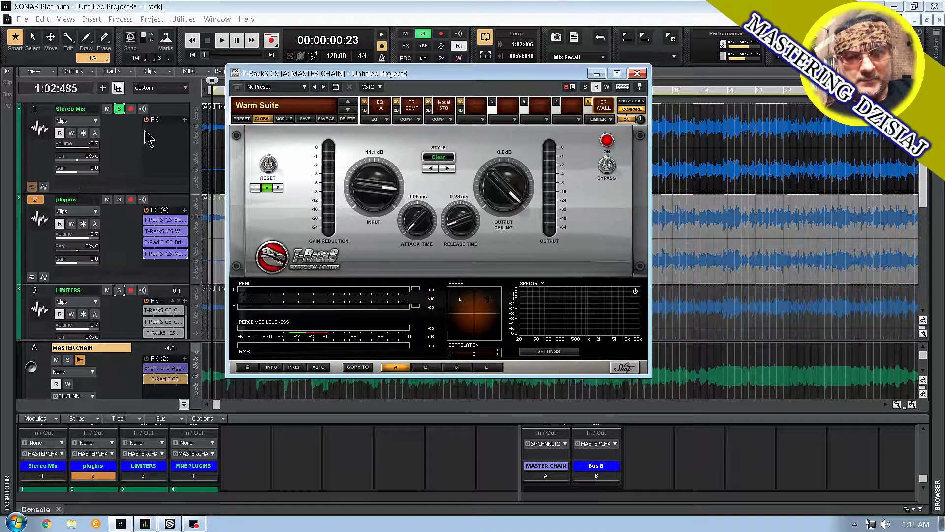
Step: Solo the MASTER CHAIN bus and bypass its T-RackS CS plugin
click(67, 360)
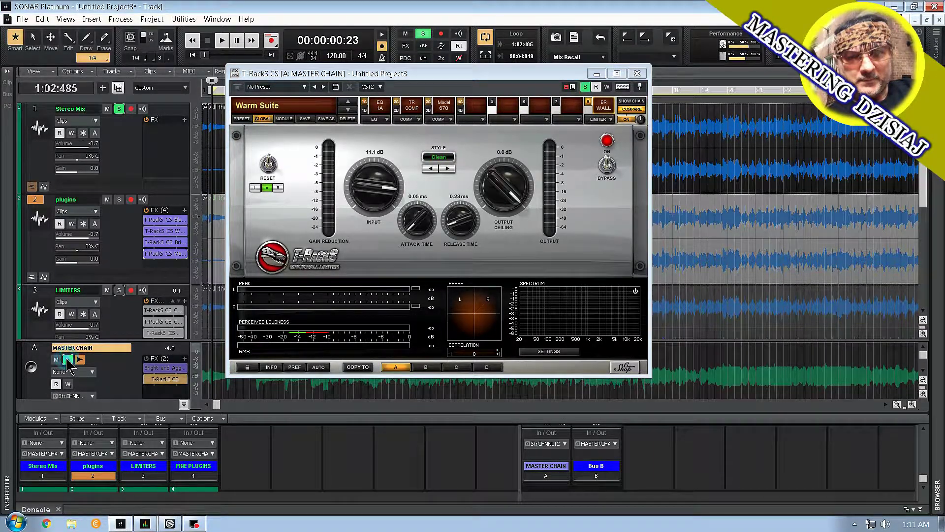
click(146, 379)
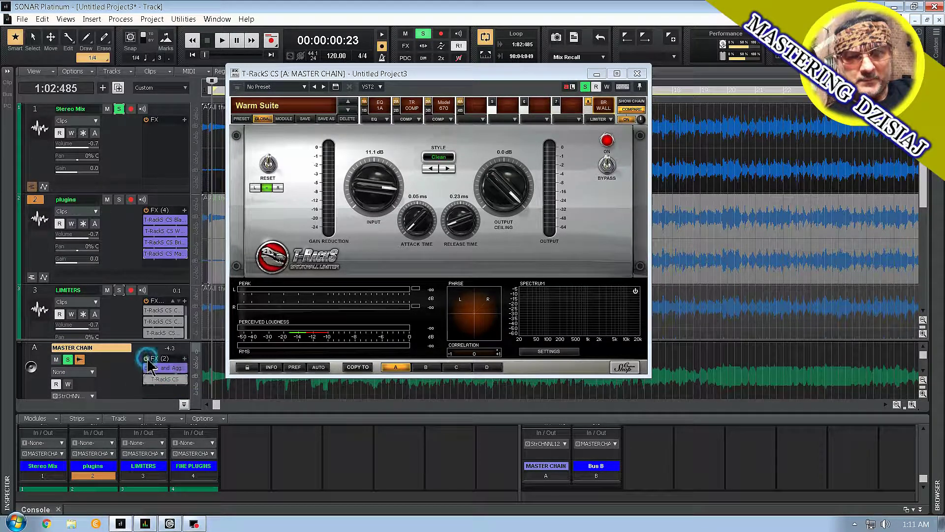
Step: Re-enable the MASTER CHAIN's T-RackS CS plugin and set the brickwall limiter's input to 4.6 dB during playback
click(146, 379)
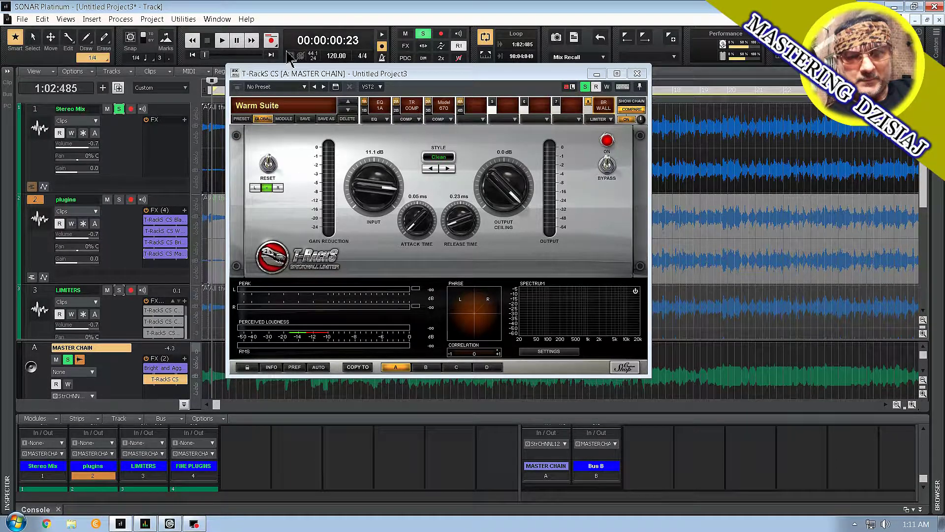
click(223, 41)
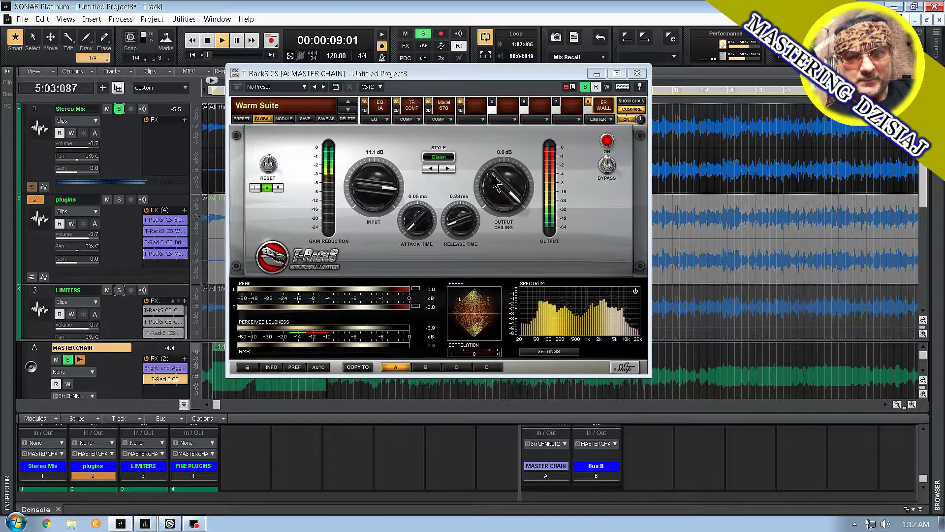
drag(365, 189, 371, 229)
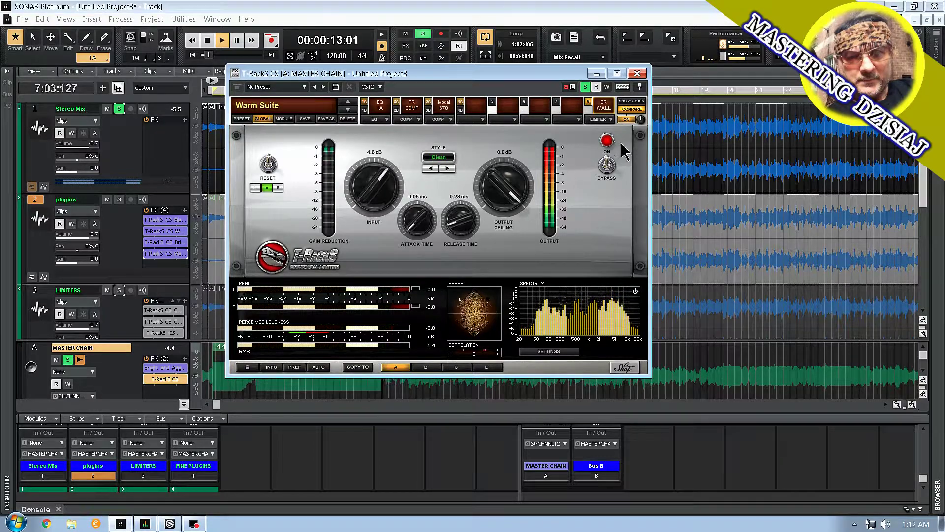
Step: Compare the mix with the Warm Suite chain on and off, viewing the Model 670 compressor's settings
click(628, 120)
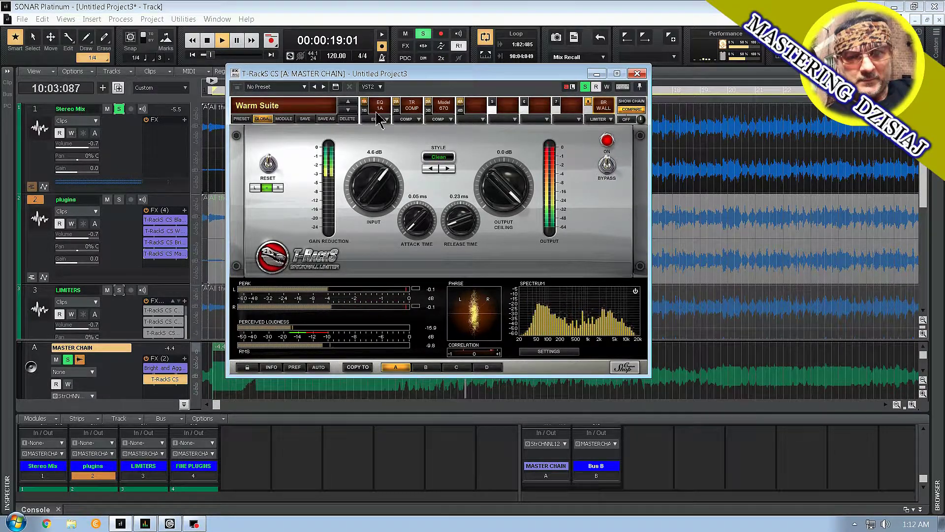
click(433, 109)
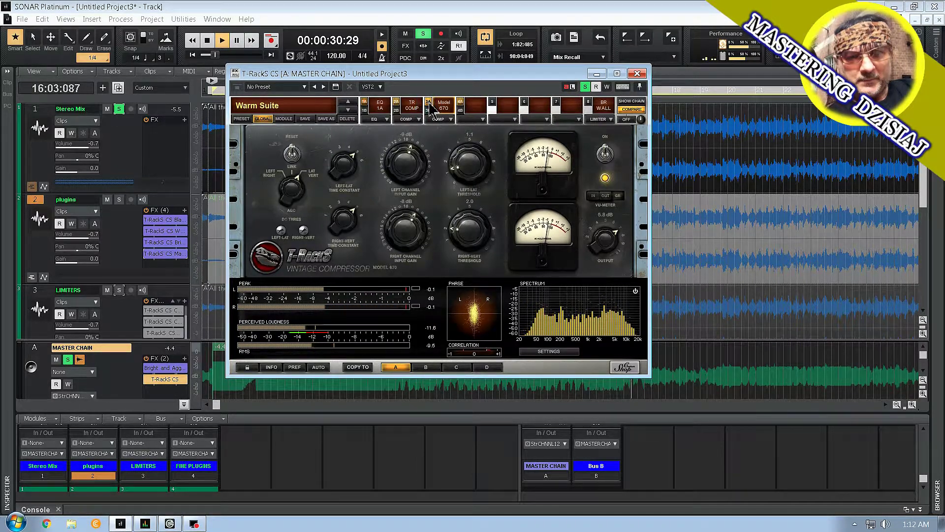
click(626, 120)
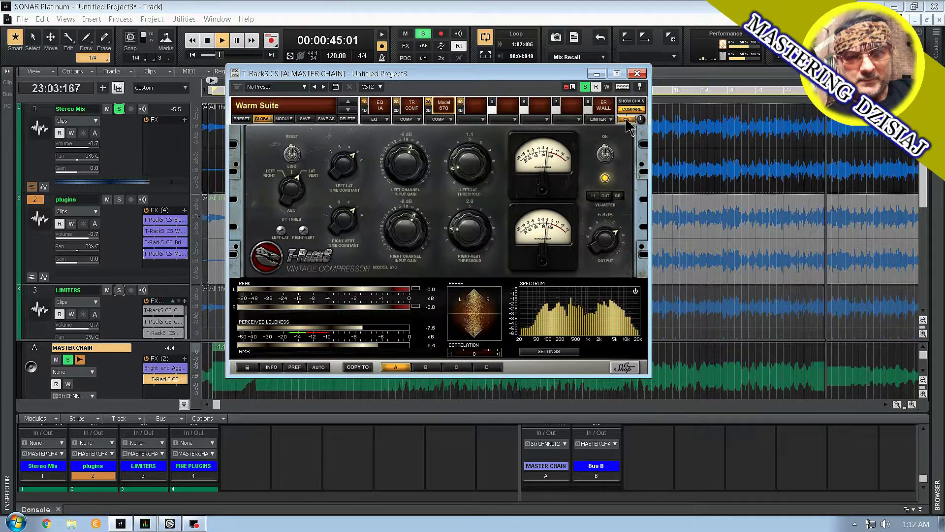
click(626, 119)
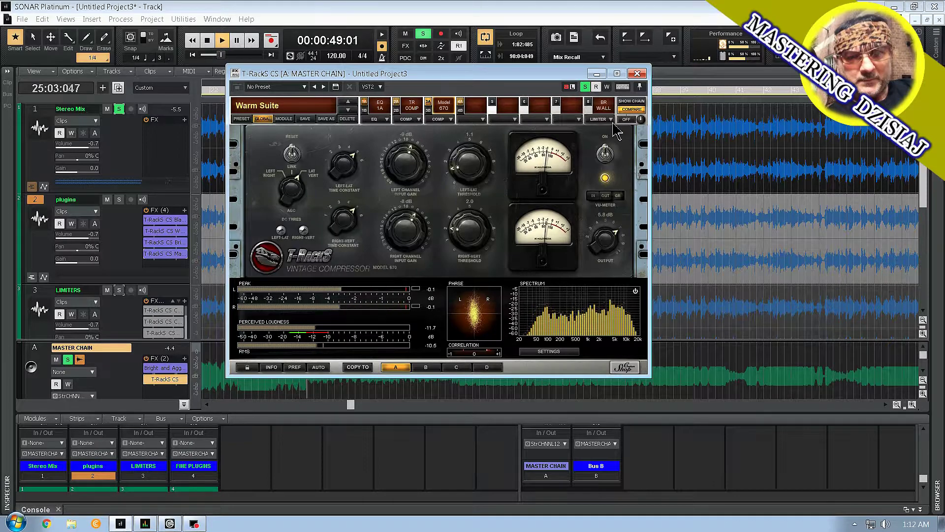
Step: Show the chain diagram, then load the Warm Suite + Presence preset with the chain switched on
click(632, 101)
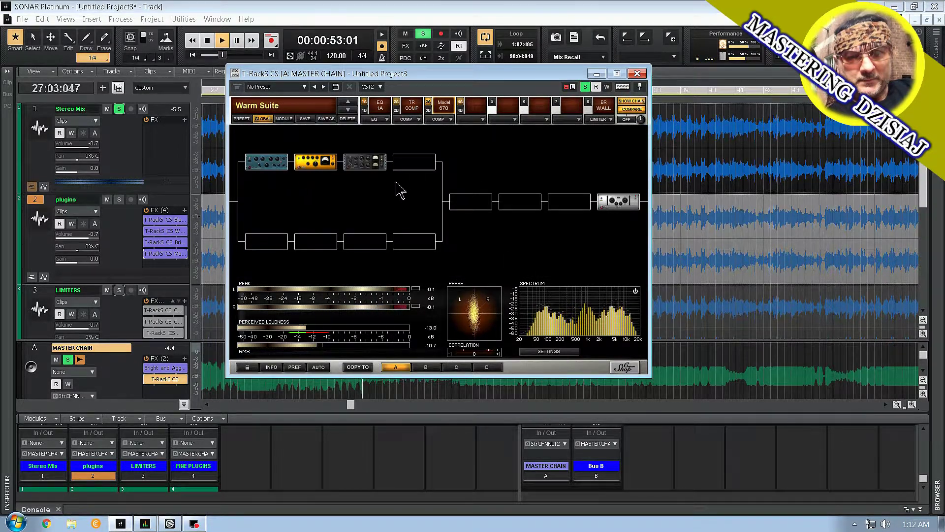
click(349, 111)
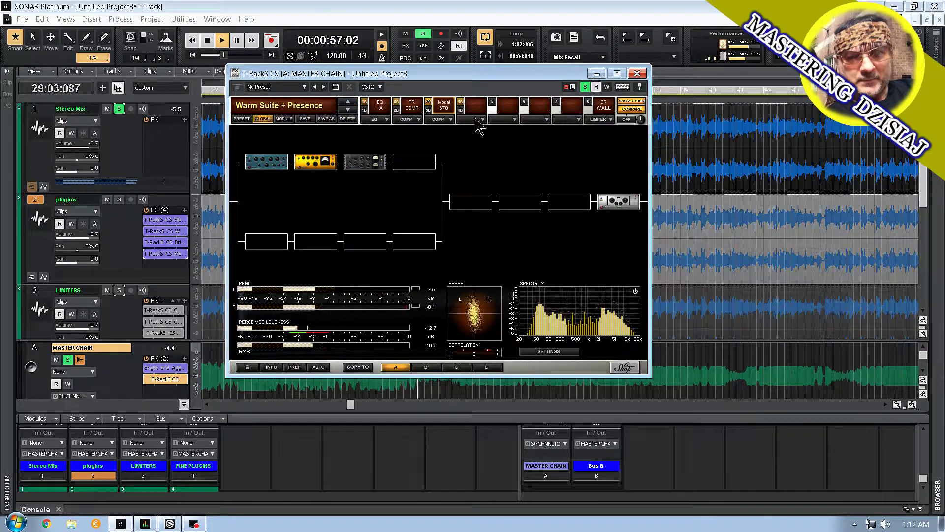
click(626, 120)
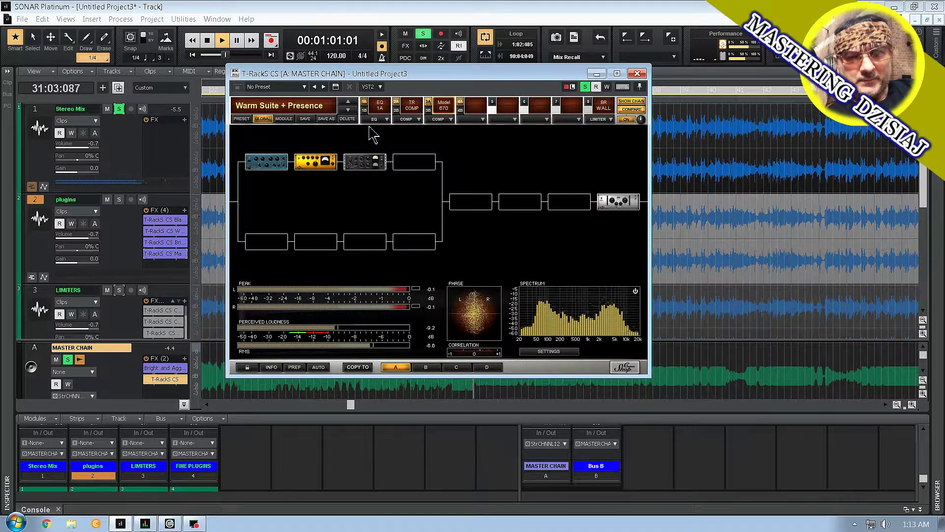
Step: Load the A Bit of Compression preset and compare the sound with the chain on and off
click(348, 110)
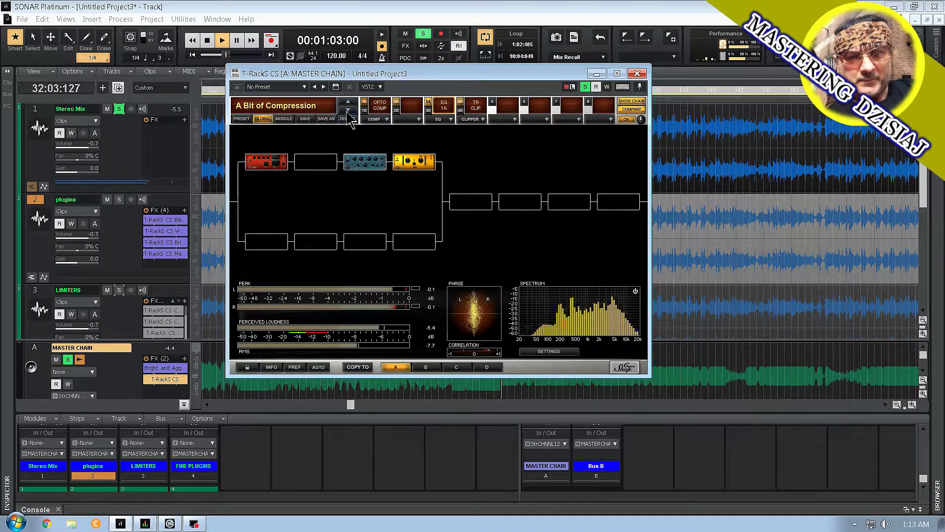
click(628, 120)
click(629, 120)
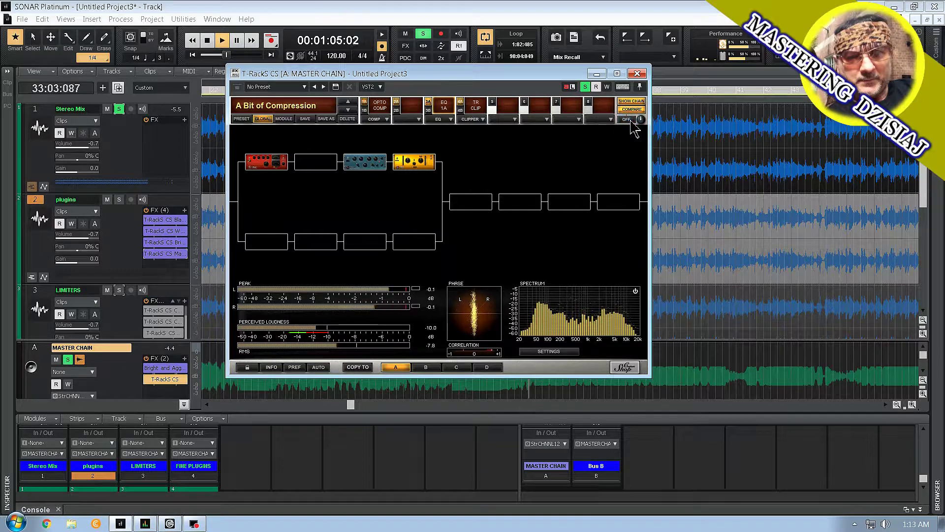
click(627, 120)
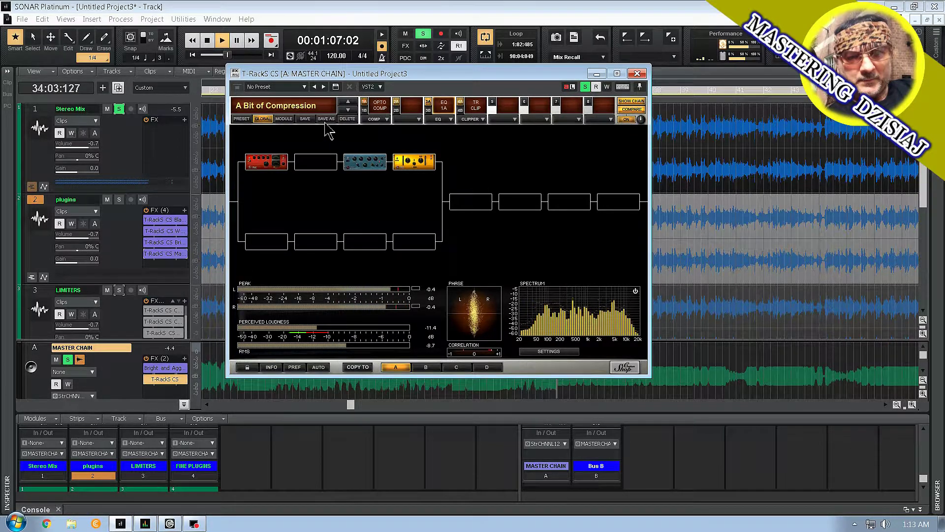
Step: Advance past Brighter to the Cheap Multimedia Speakers preset and compare it against the bypassed signal
click(348, 111)
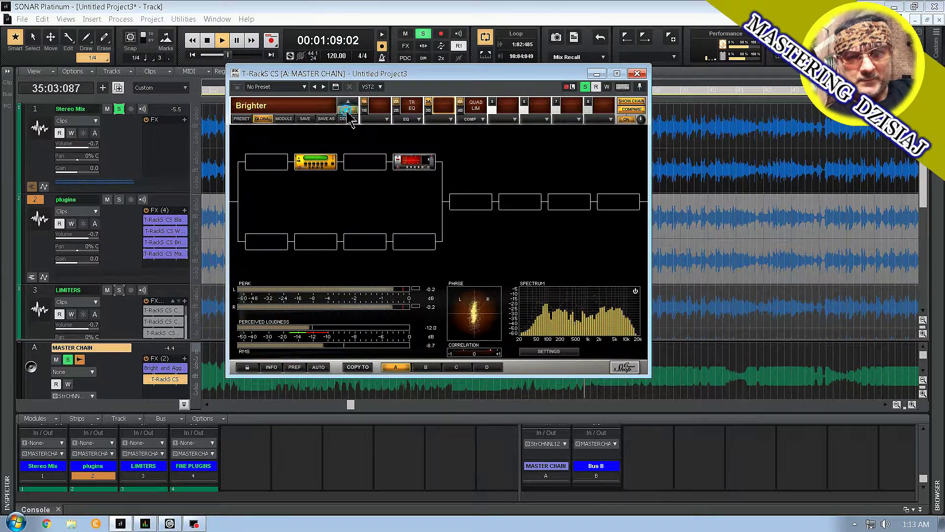
click(349, 110)
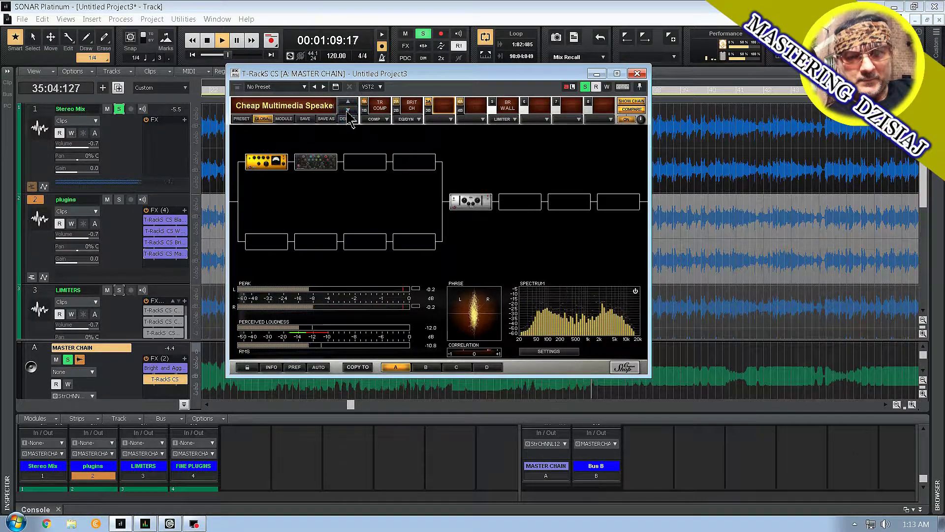
click(628, 121)
click(627, 119)
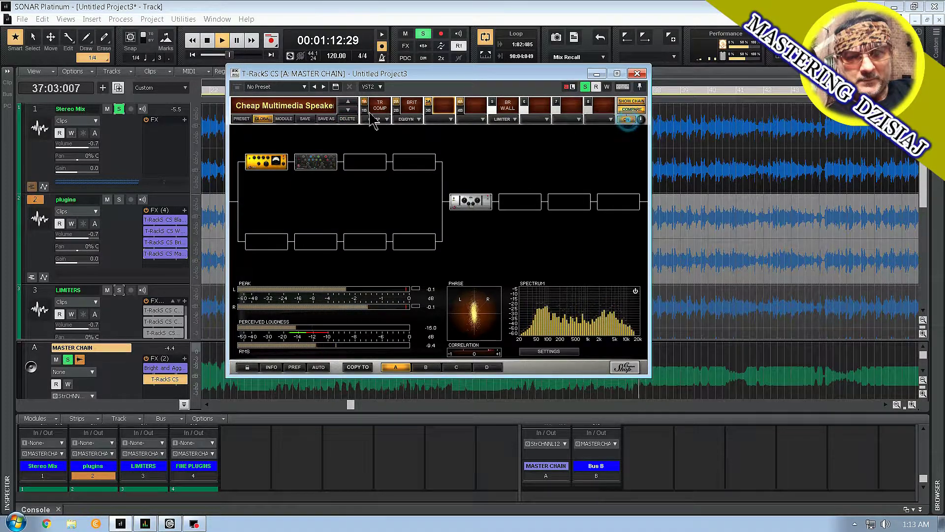
Step: Load the Clean Level preset and compare it with the chain bypassed
click(348, 110)
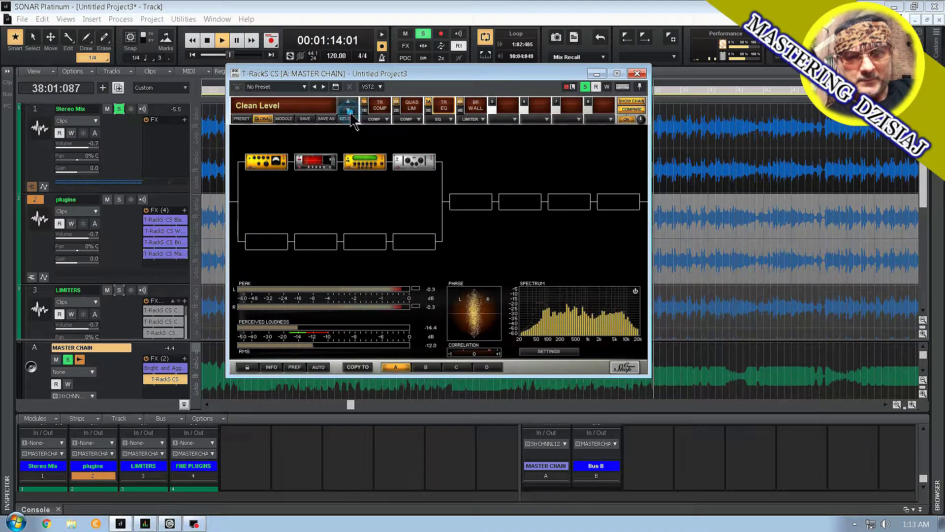
click(627, 119)
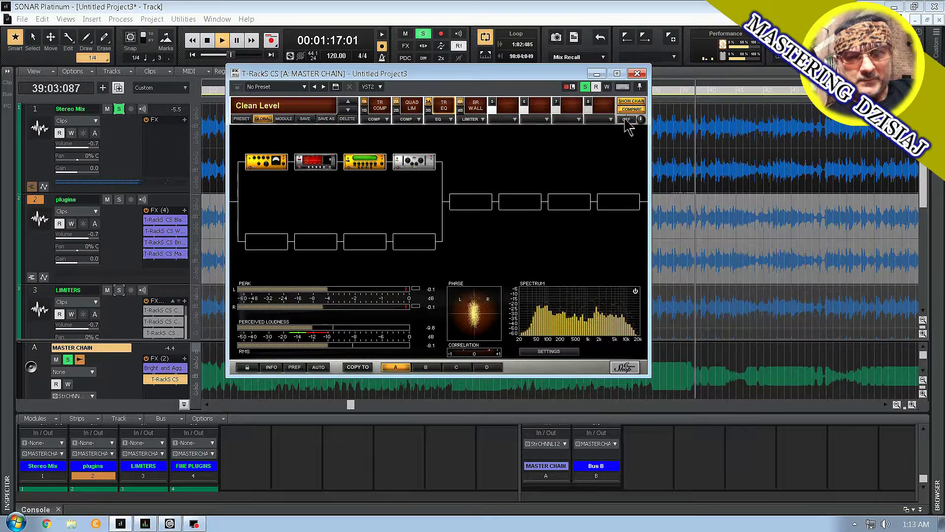
click(627, 119)
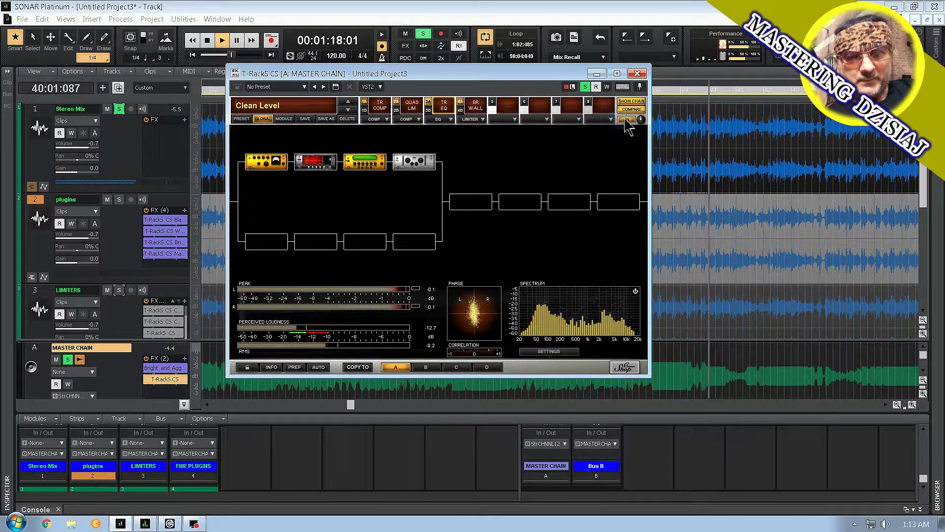
Step: Advance to the Hairy 2A preset and compare the playback with the chain off and on
click(348, 110)
click(348, 110)
click(348, 110)
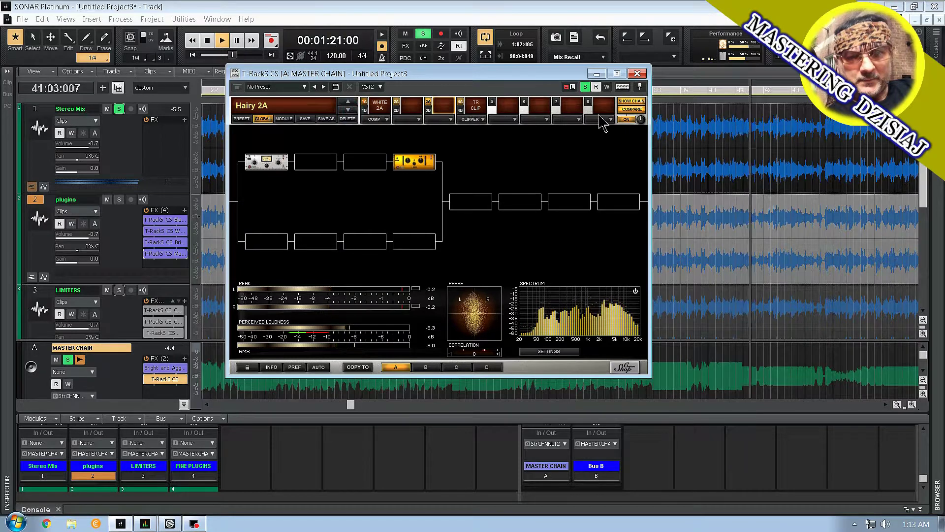
click(627, 120)
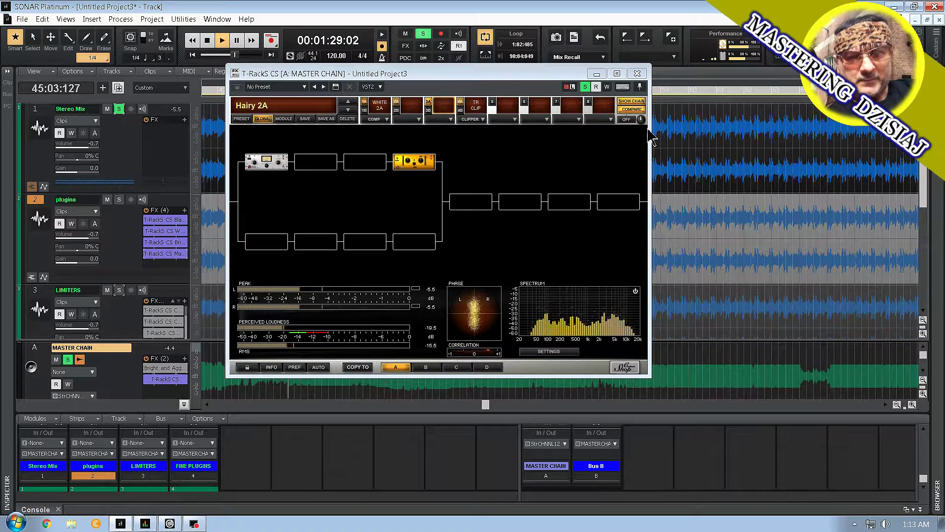
click(627, 119)
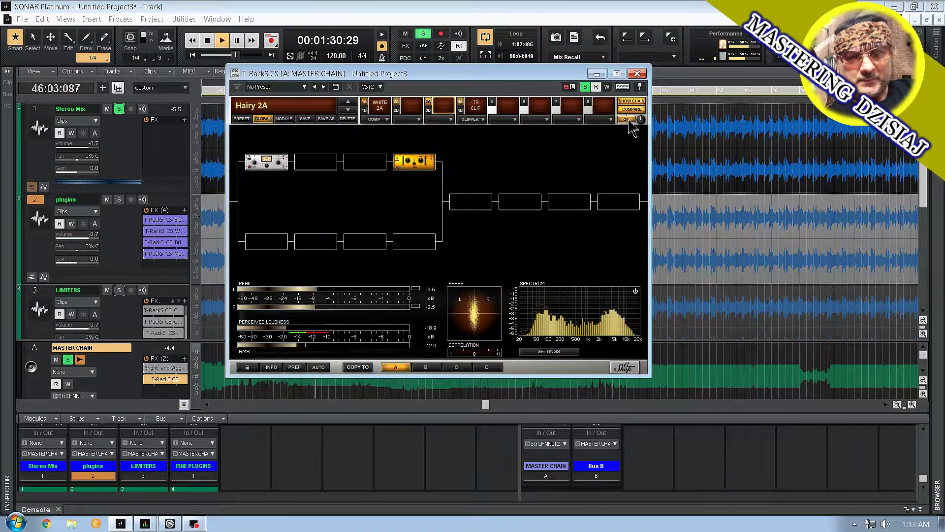
Step: Step through the following global presets and load Slamming Master
click(349, 109)
click(348, 109)
click(349, 110)
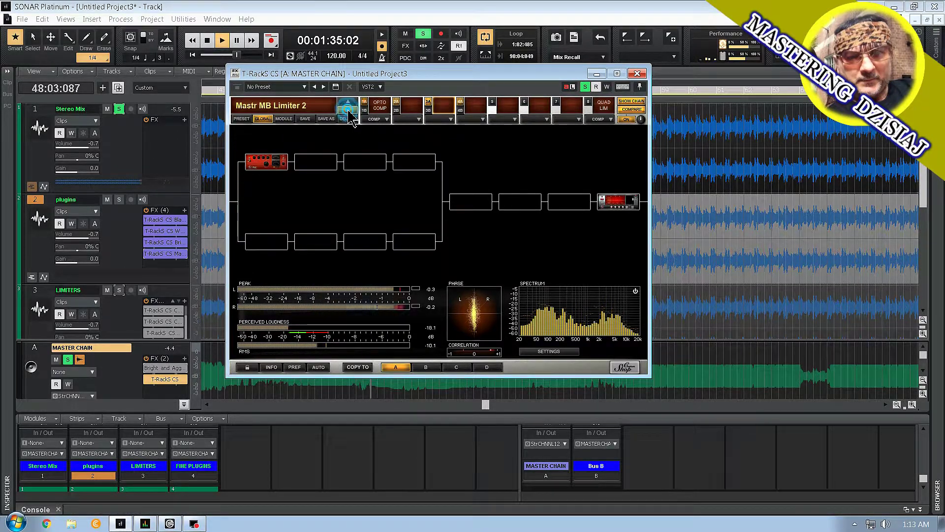
click(348, 109)
click(349, 109)
click(348, 109)
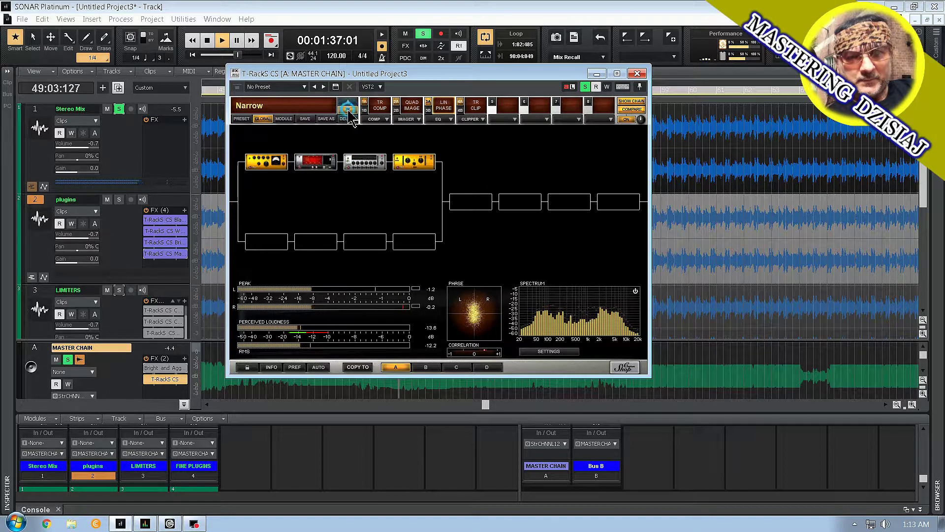
click(349, 109)
click(348, 109)
click(349, 110)
click(348, 110)
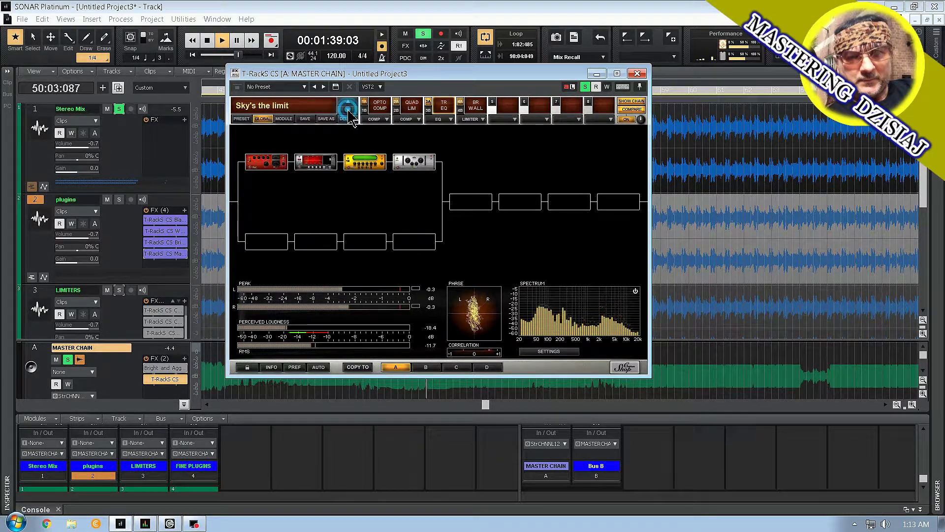
click(348, 110)
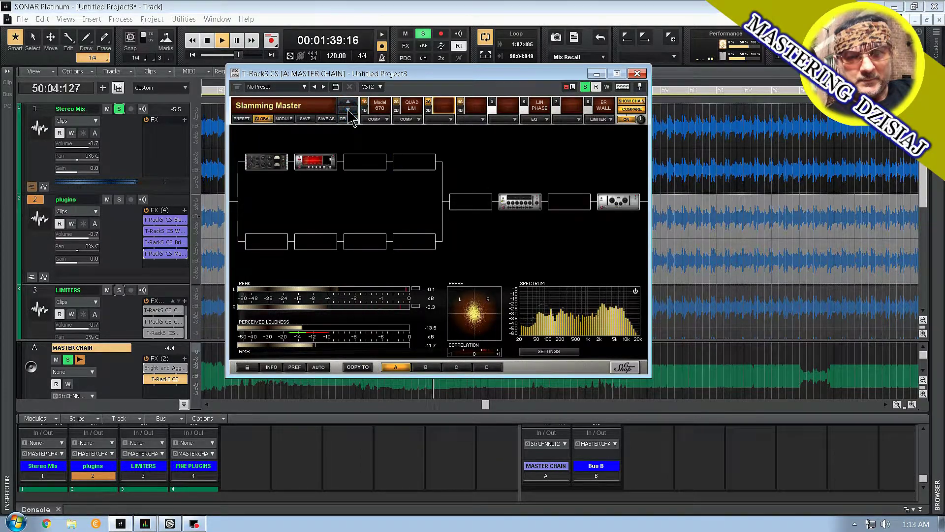
Step: Compare Slamming Master with the bypassed mix, then return the project to the start
click(626, 119)
click(631, 121)
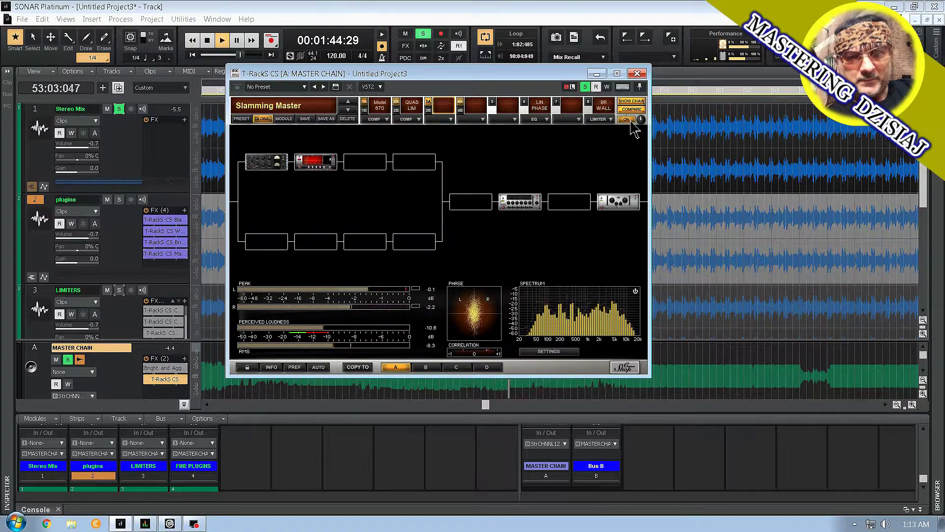
key(w)
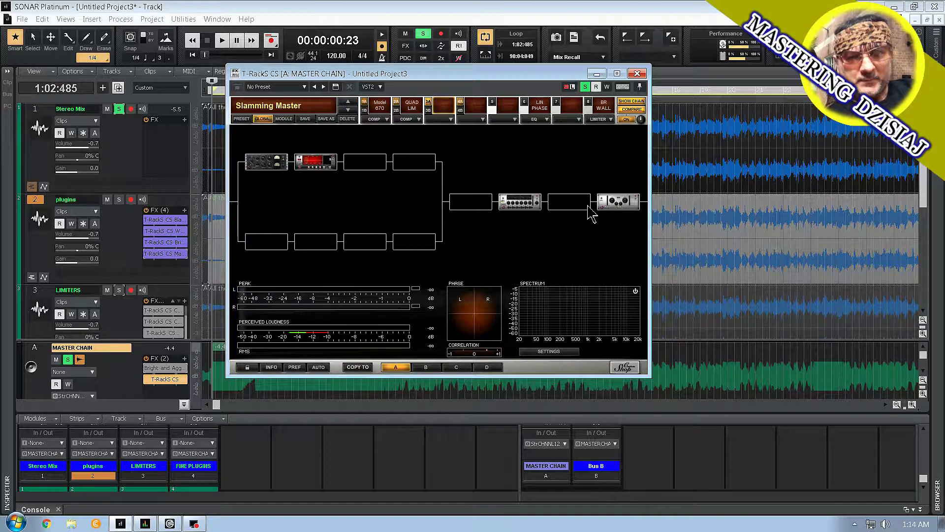
Step: Open the brickwall limiter in the Slamming Master chain and set its output ceiling to -0.6 dB
click(589, 104)
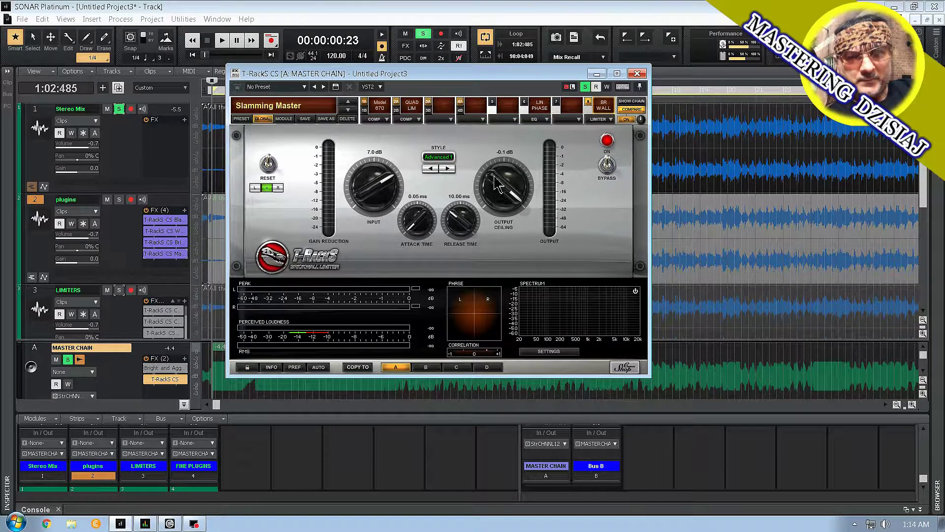
mouse_move(497, 188)
mouse_down()
mouse_move(492, 202)
mouse_move(495, 190)
mouse_up()
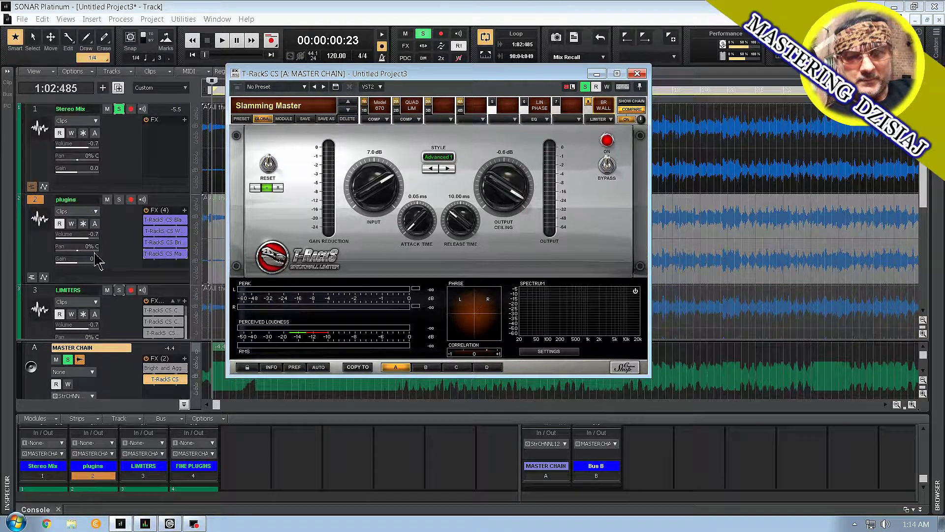
Step: Browse the IK Multimedia Production effects available for the plugins track's FX rack without inserting one
right_click(186, 213)
mouse_move(194, 221)
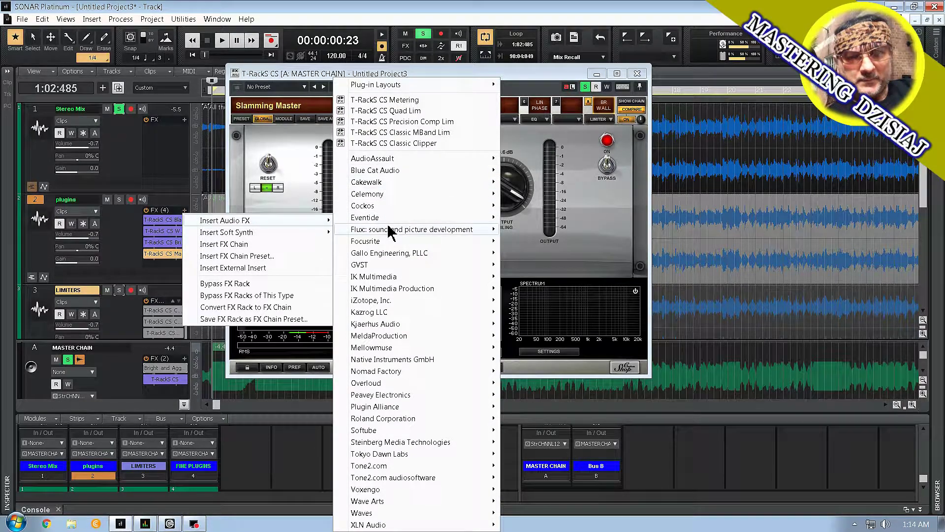
mouse_move(404, 290)
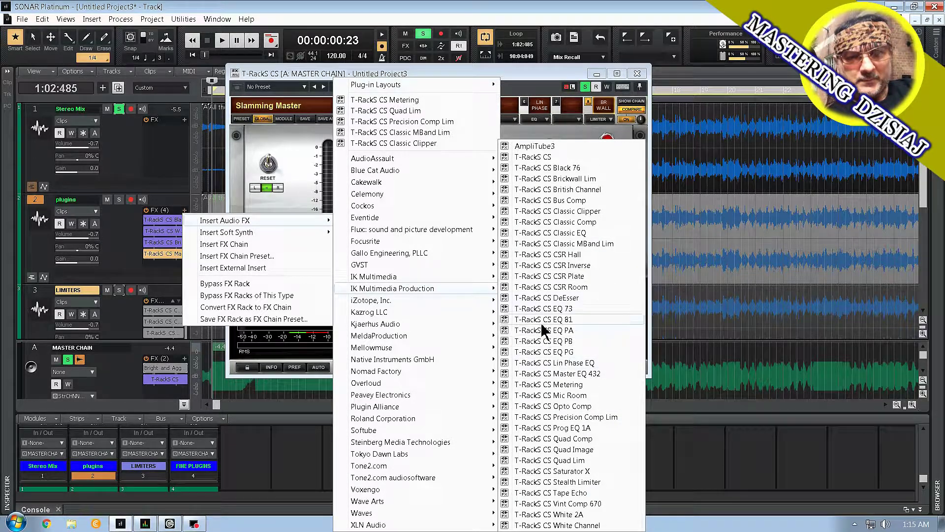
click(108, 266)
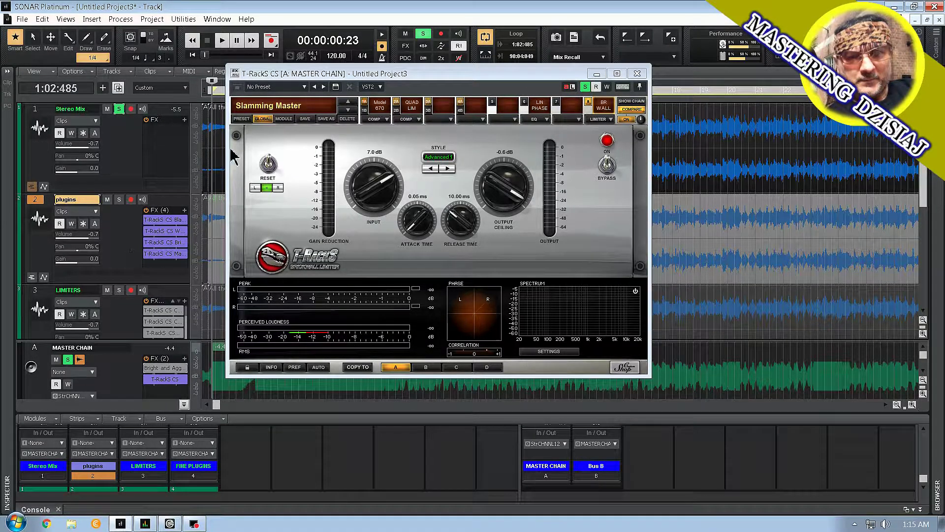
Step: View the chain's first compressor module and advance the global preset to Smoother
click(365, 104)
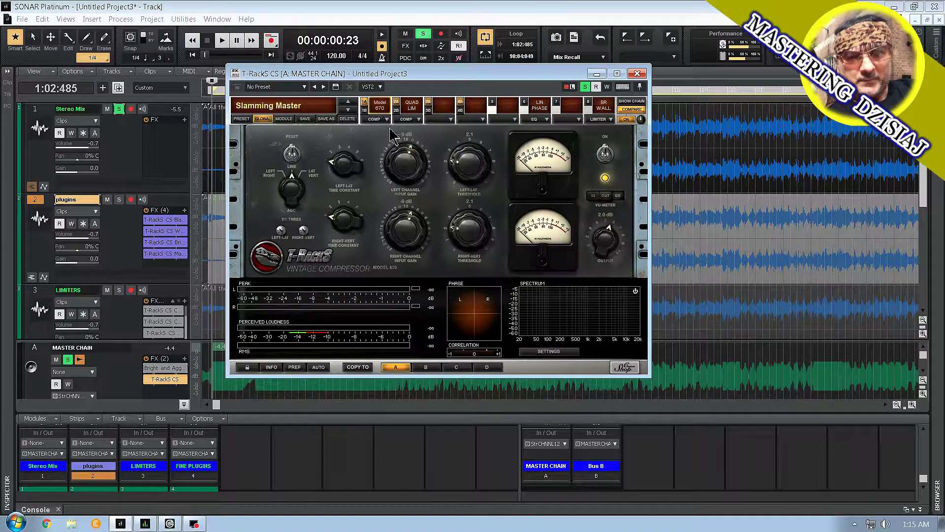
click(348, 110)
click(348, 110)
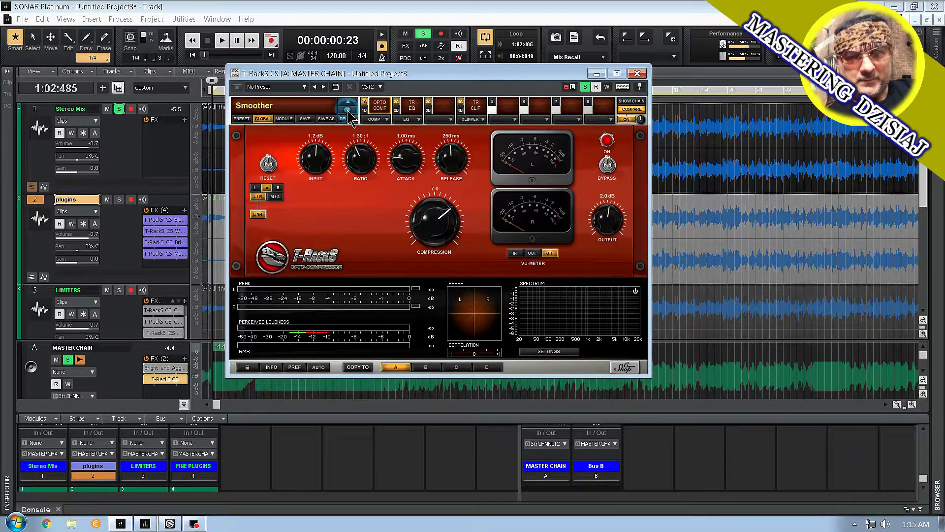
Step: Advance the global preset to Thin Air and set the White 2A's gain to about 44.1 and peak reduction to about 29
click(347, 110)
click(348, 110)
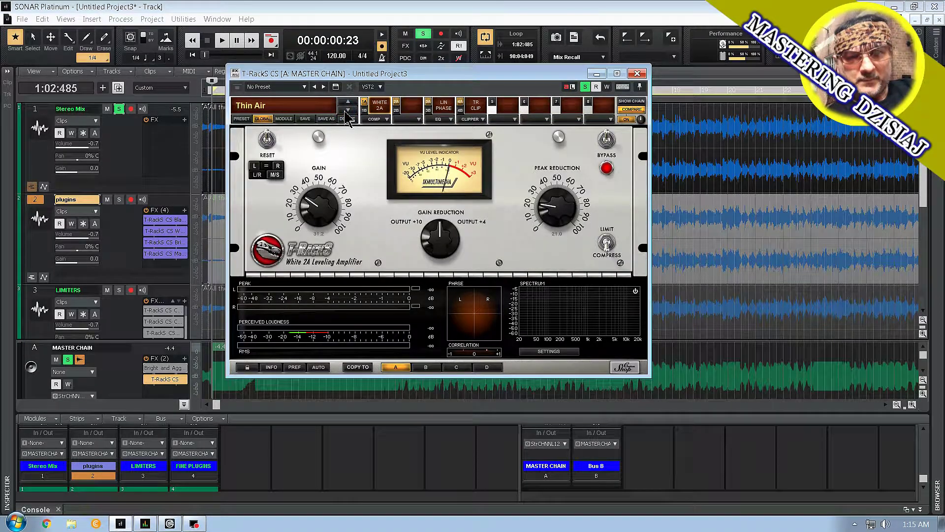
drag(316, 209, 316, 199)
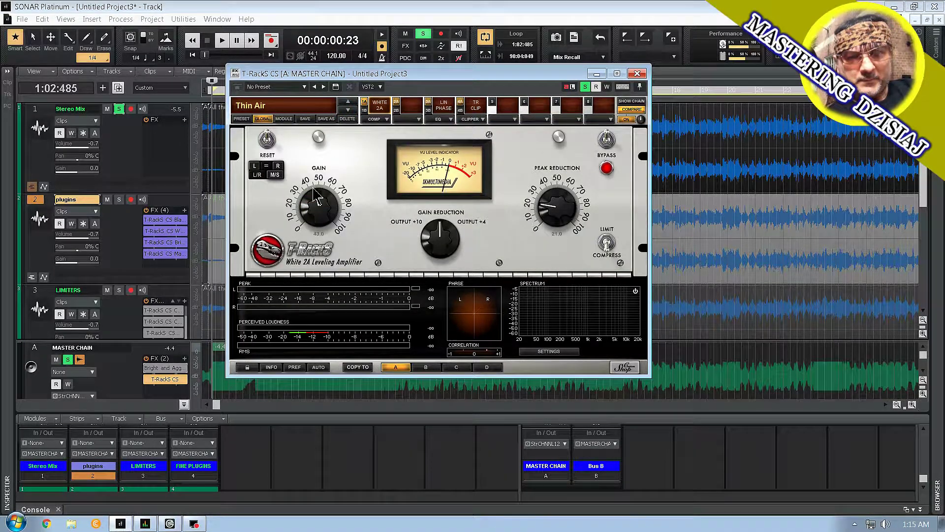
drag(562, 215, 557, 209)
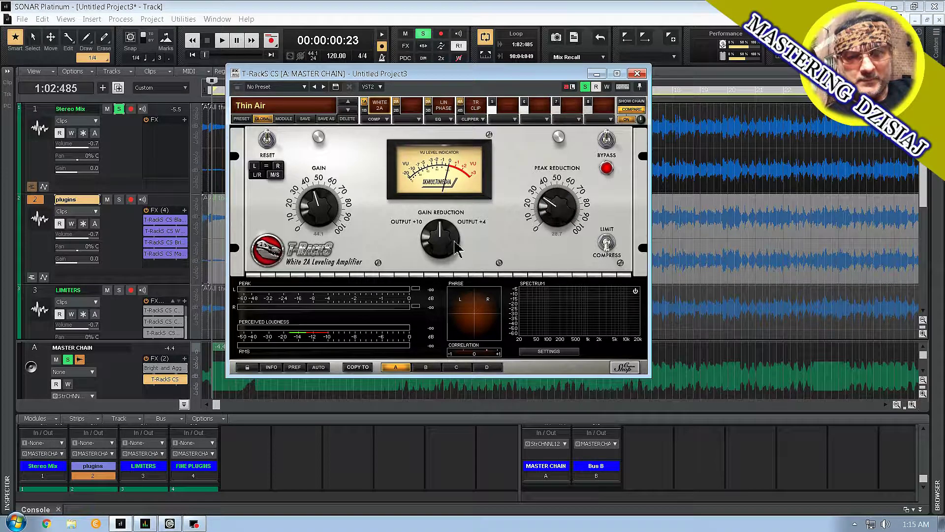
click(606, 244)
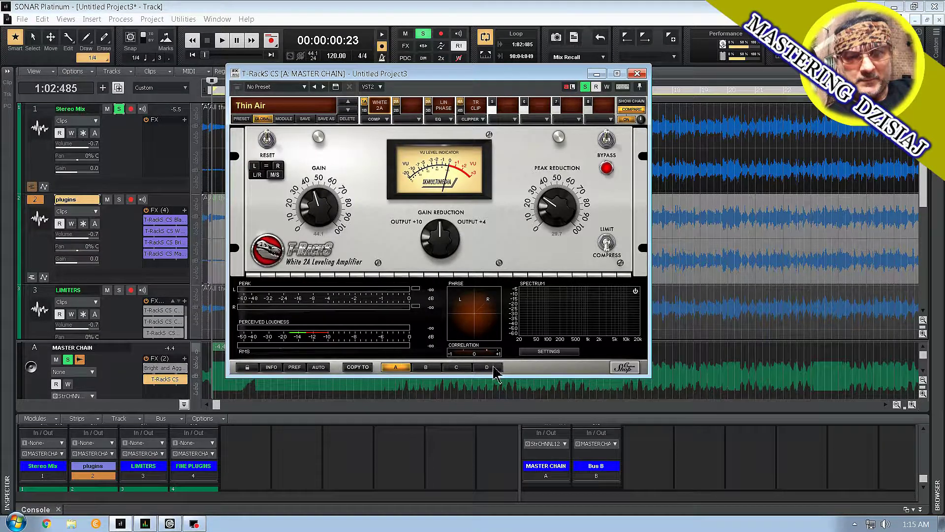
Step: Set the metering section's loudness suggestion genre to Rock
click(547, 353)
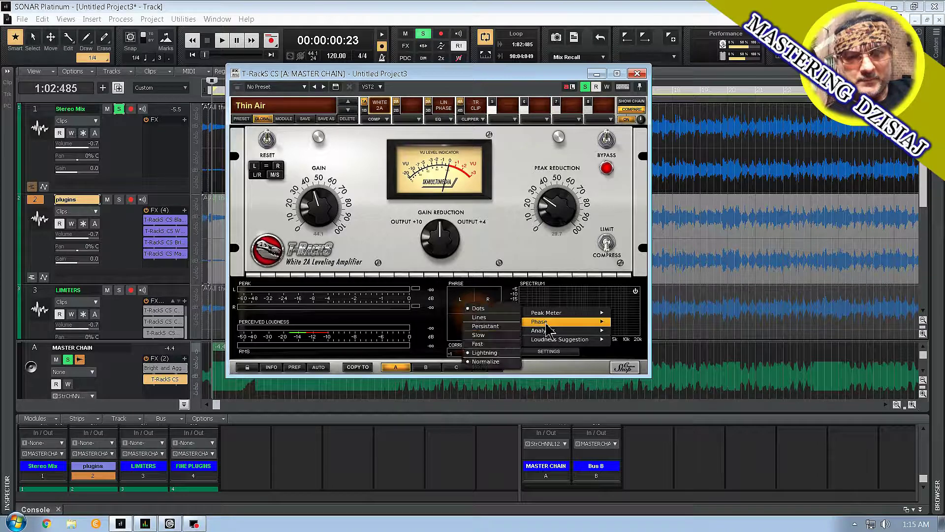
mouse_move(546, 342)
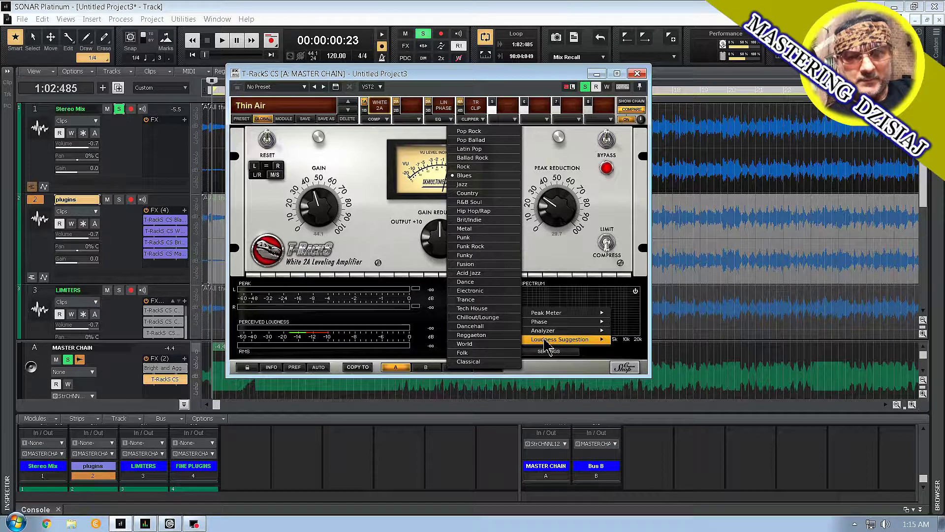
click(470, 168)
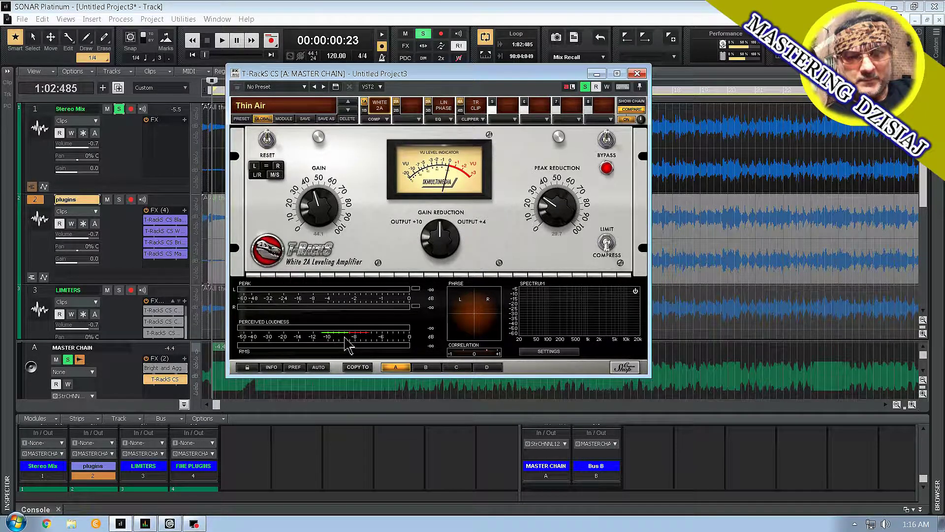
Step: Play the project through the master chain and raise the White 2A's peak reduction close to its maximum
click(222, 41)
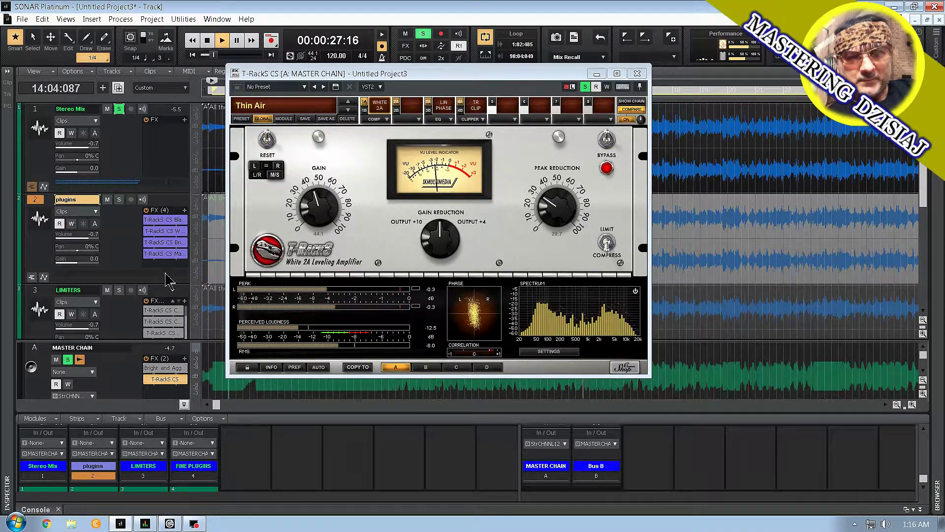
double_click(166, 384)
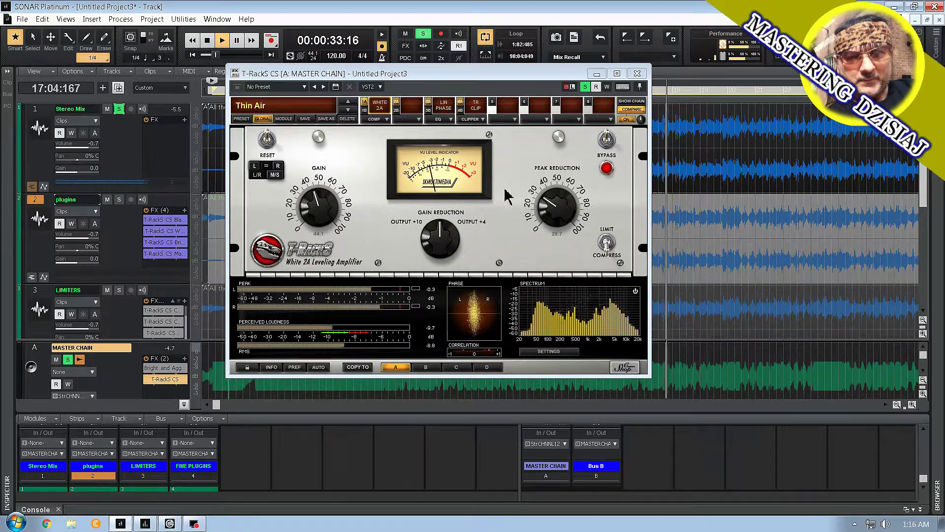
drag(561, 204, 562, 147)
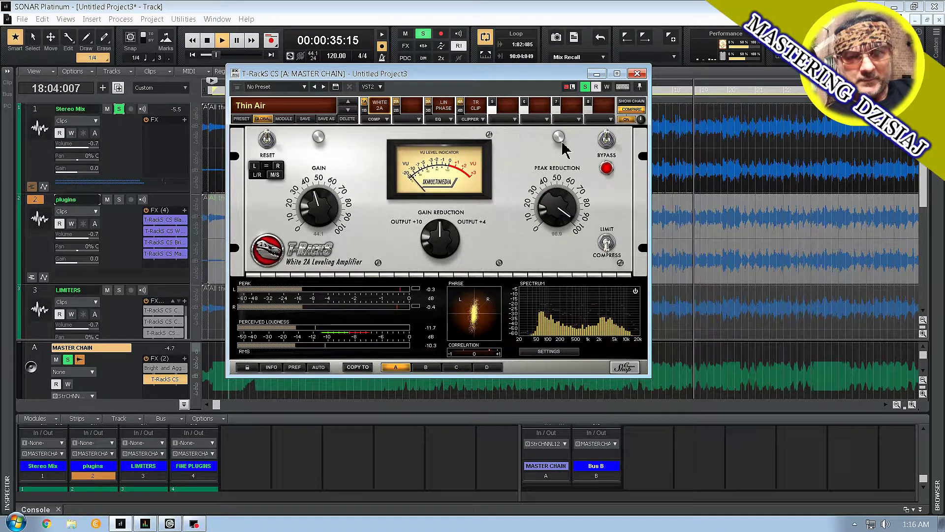
Step: Audition the White 2A's gain at 100, lower it to about 55, then close the plug-in and stop playback
drag(317, 209, 322, 143)
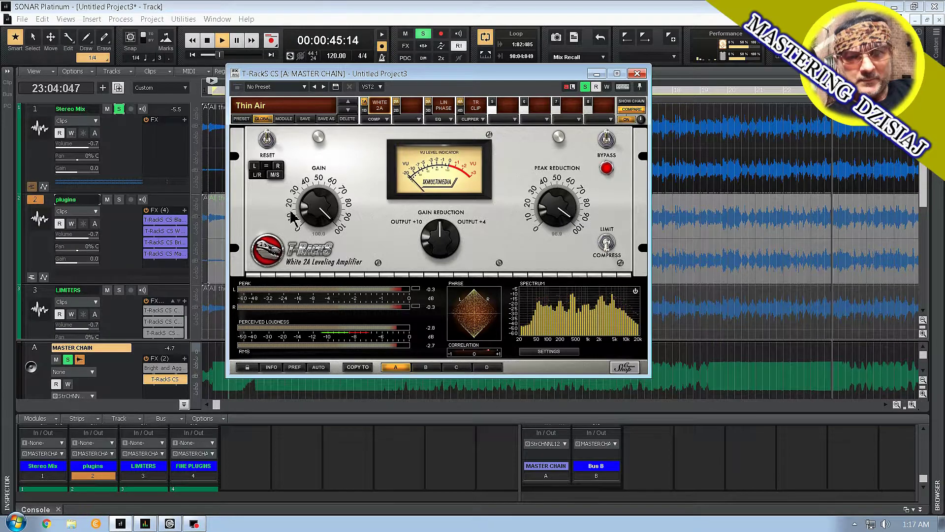
drag(292, 217, 309, 239)
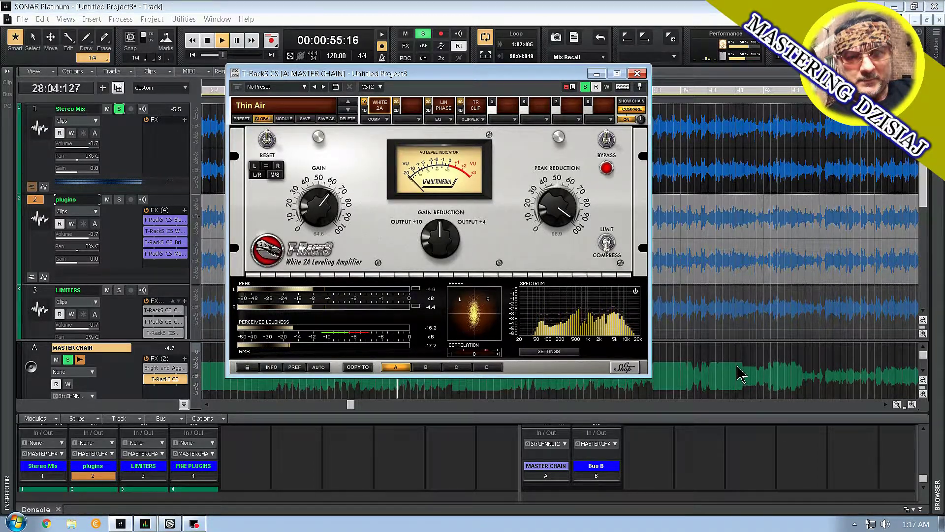
drag(320, 221, 319, 243)
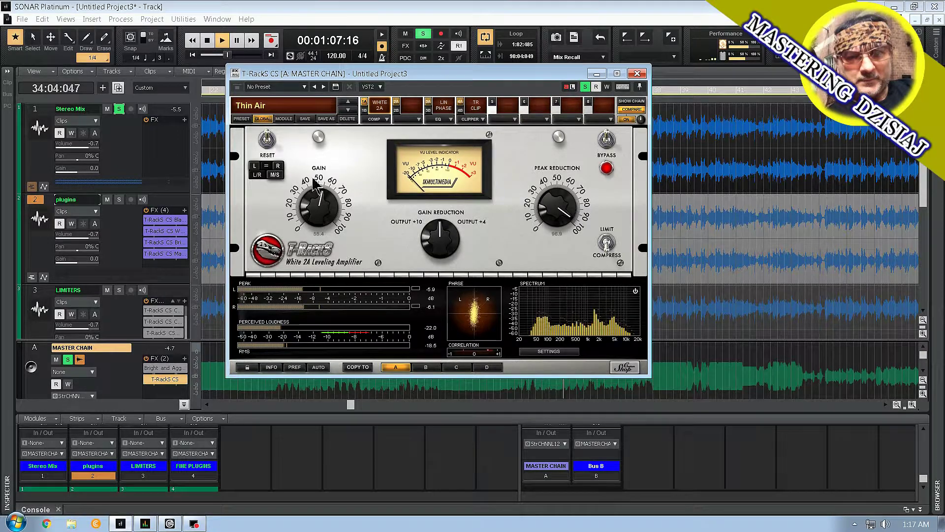
click(635, 73)
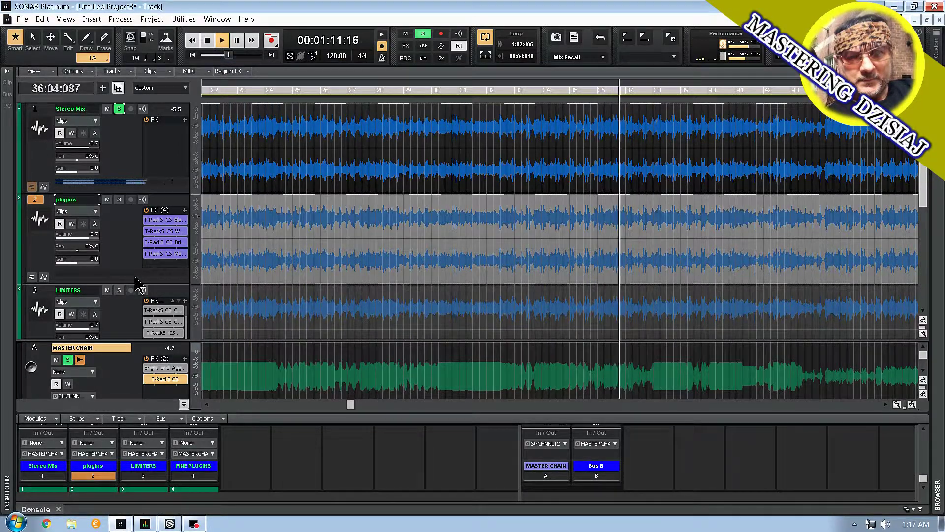
key(space)
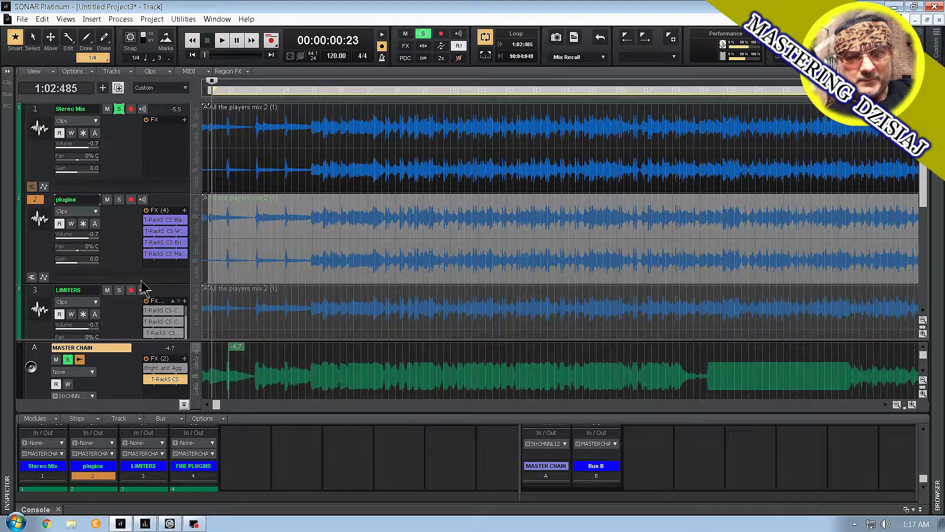
Step: View the Black 76, White Channel, British Channel and Master EQ 432 modules on the plugins track one after another
click(163, 221)
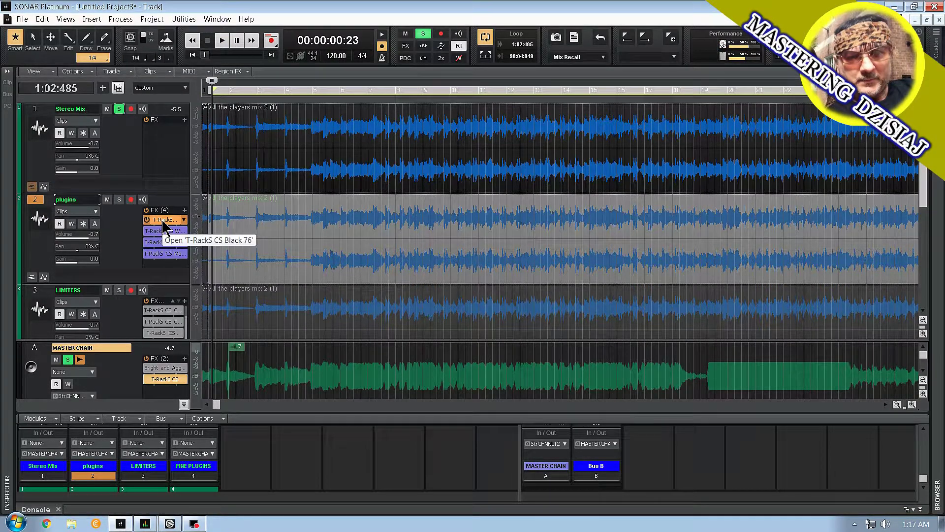
double_click(172, 220)
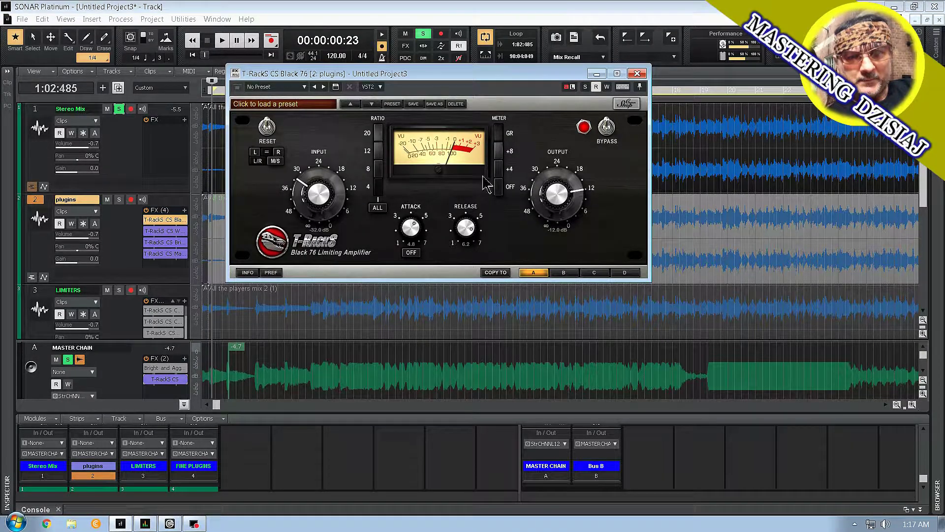
double_click(166, 232)
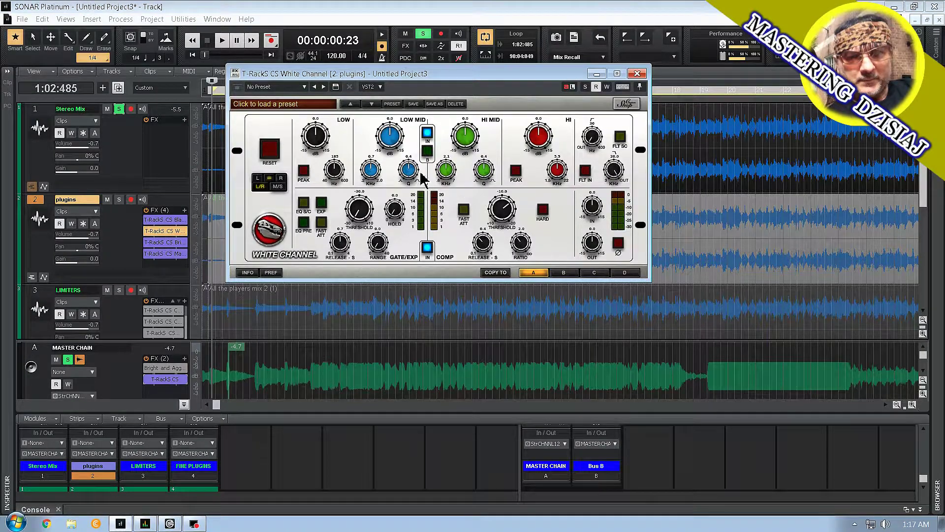
double_click(165, 242)
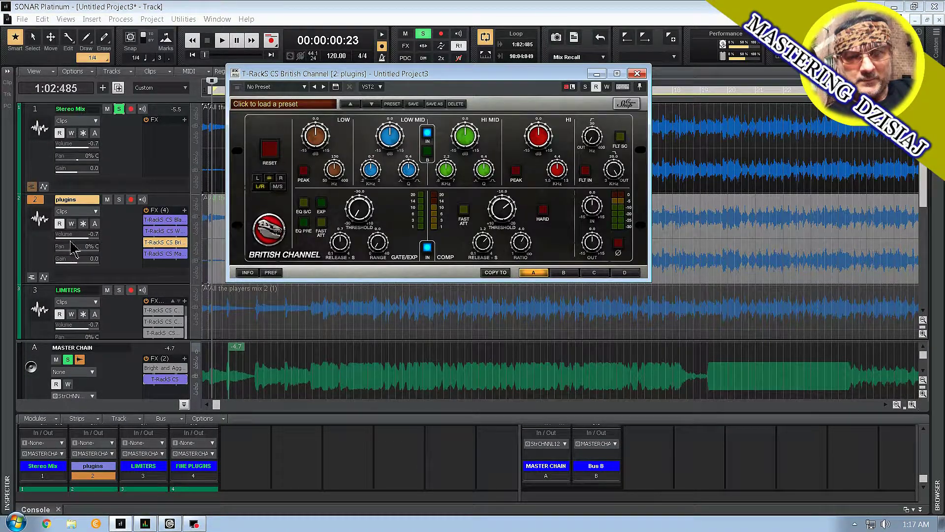
double_click(164, 254)
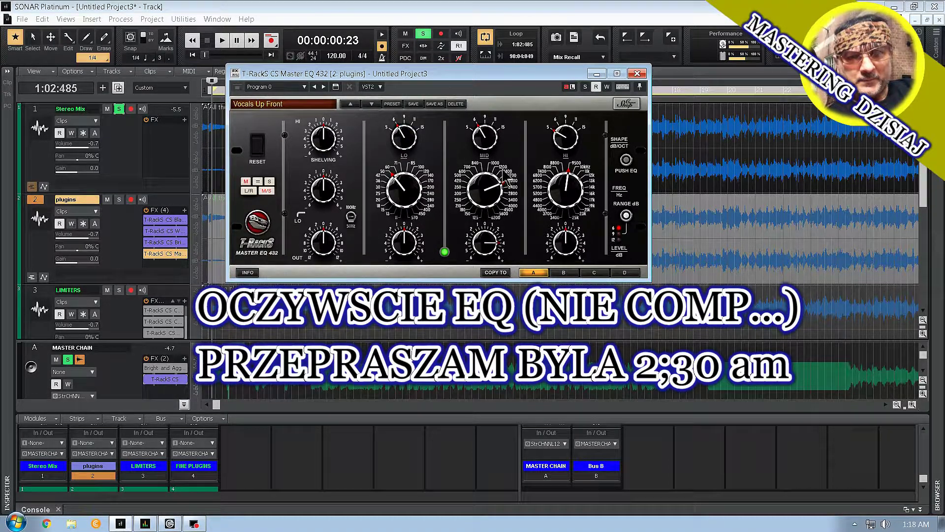
scroll(485, 194, down, 2)
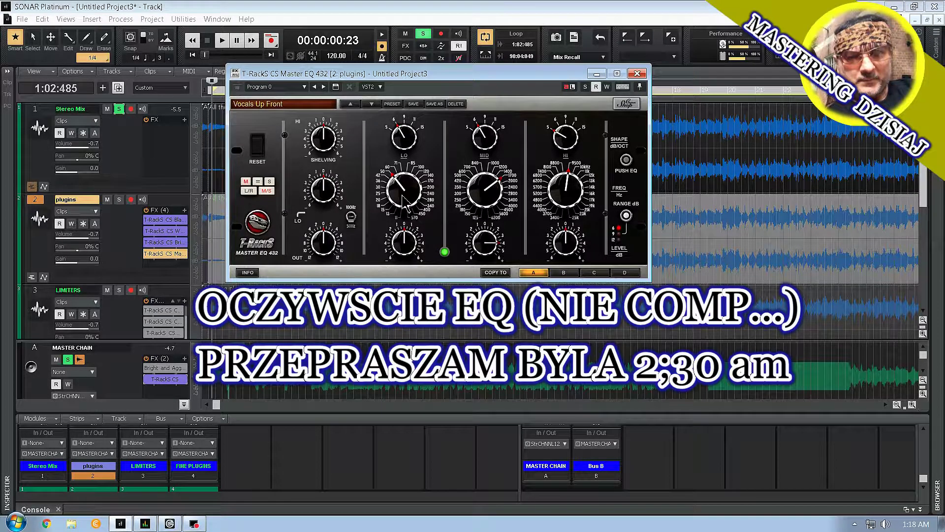
Step: Revisit the plugins track's four T-RackS effects, from Black 76 through Master EQ 432, and close the plug-in window
double_click(163, 222)
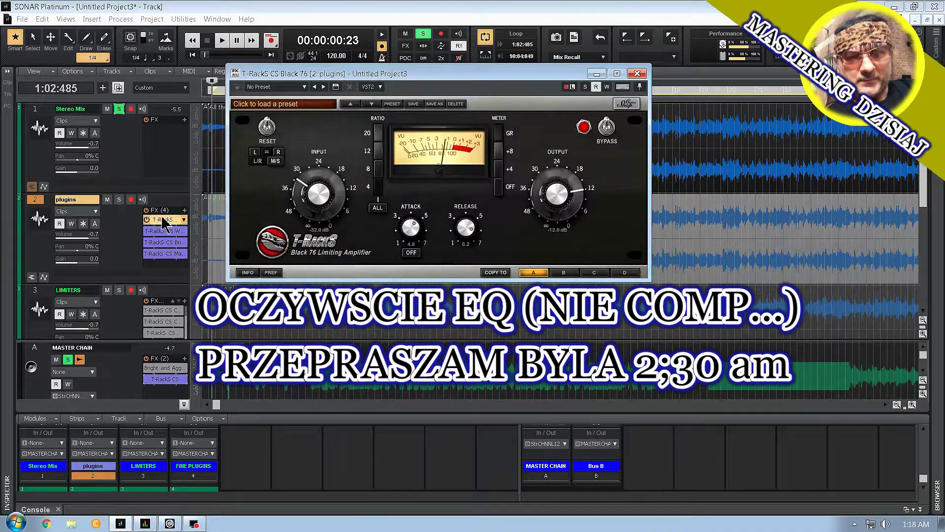
double_click(167, 232)
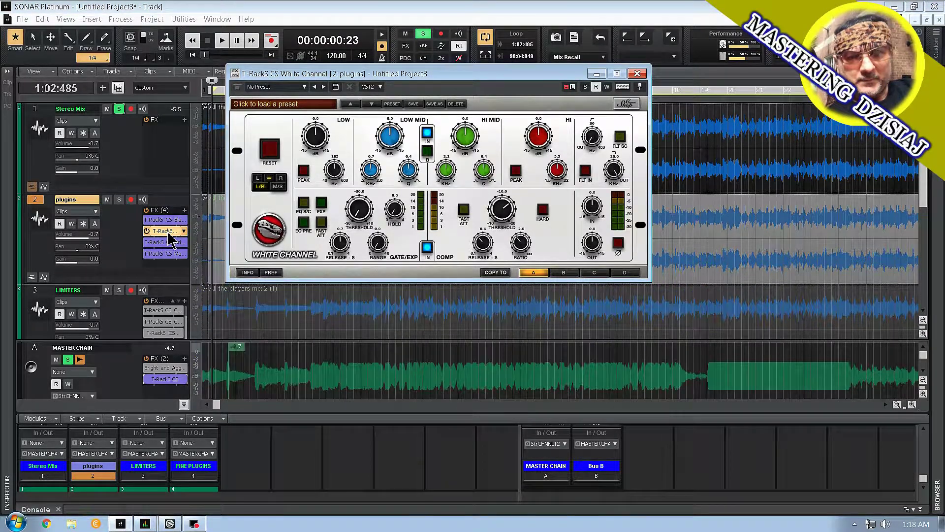
click(637, 74)
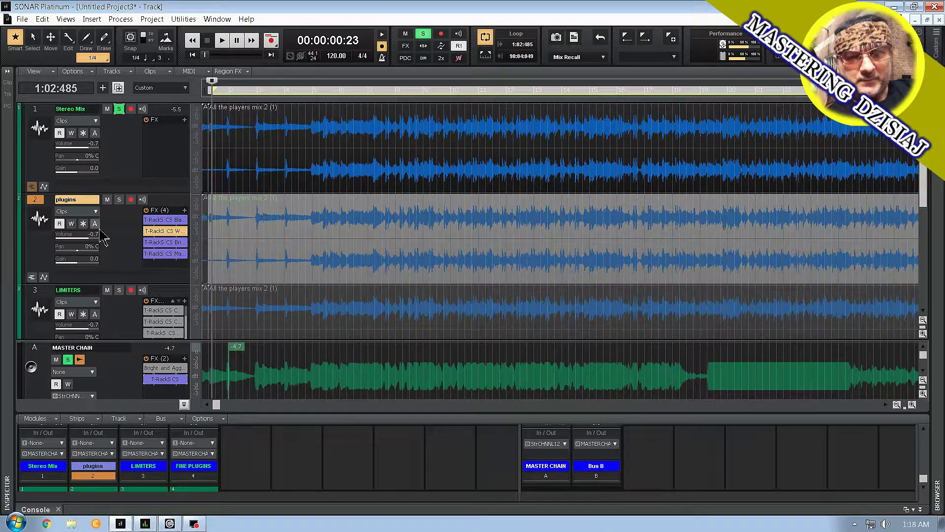
double_click(163, 244)
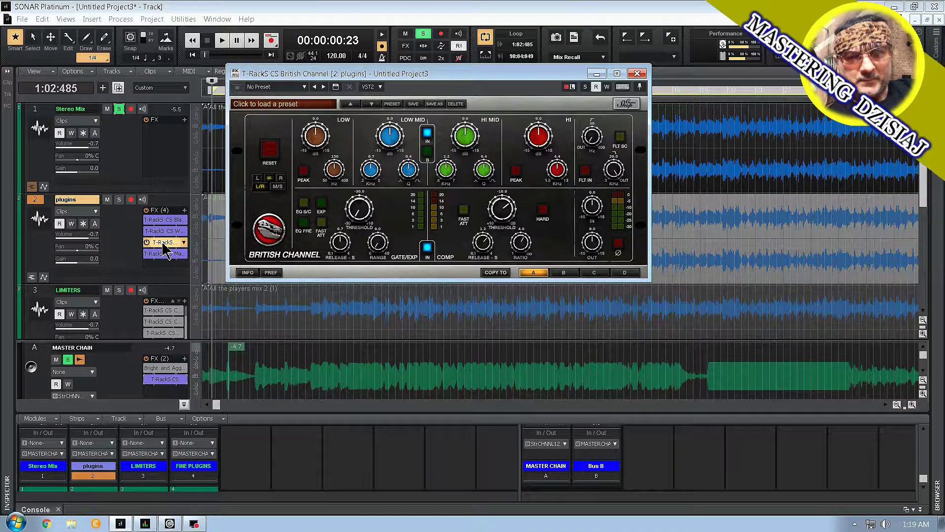
double_click(165, 253)
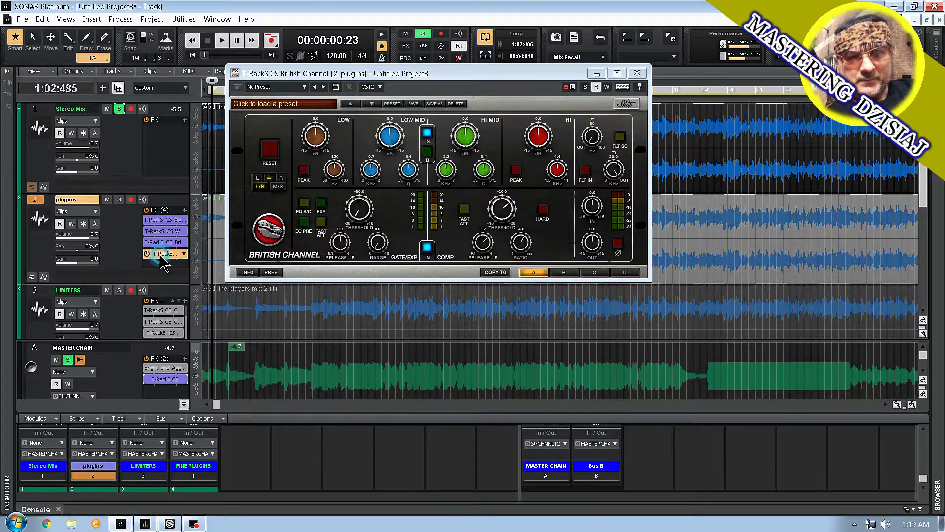
click(637, 73)
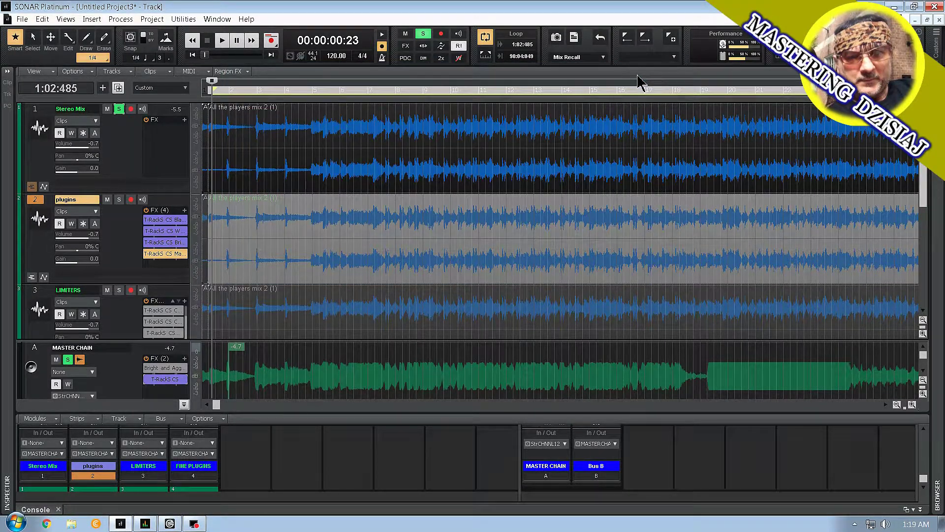